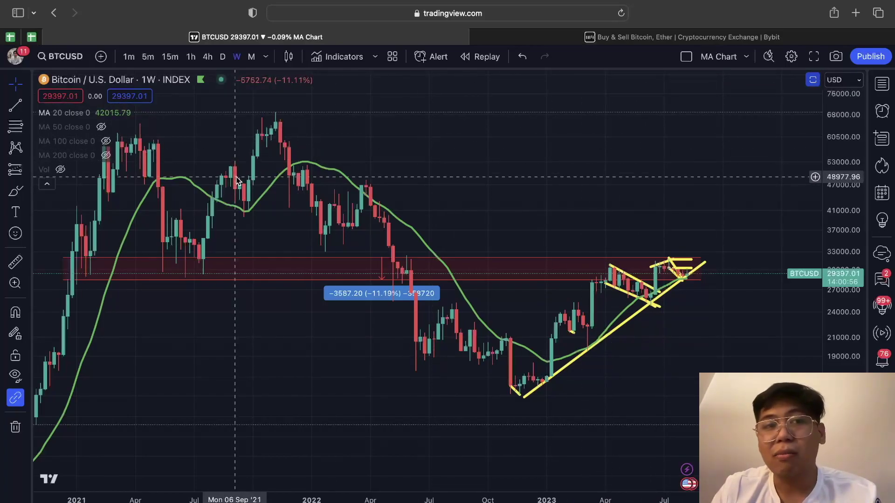
Step: Sketch two white freehand strokes heading down from the pattern, undoing the second one
{"action": "left_click", "coordinate": [16, 192]}
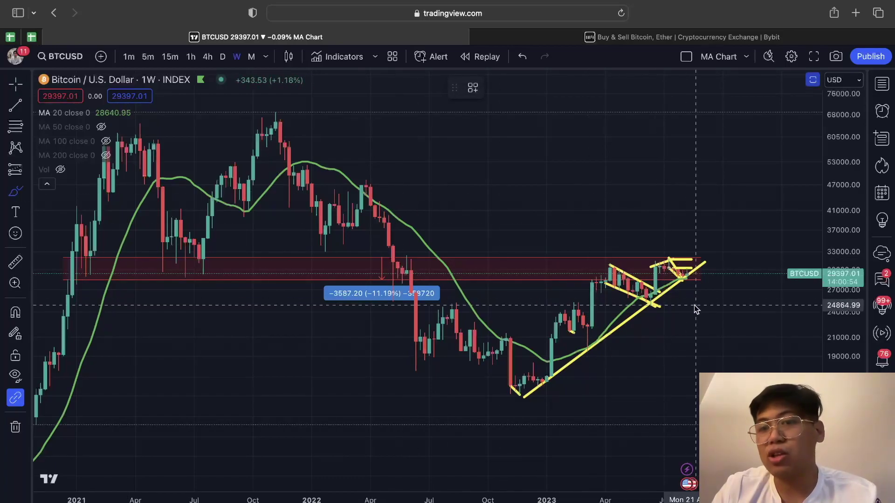
{"action": "mouse_move", "coordinate": [675, 286]}
{"action": "left_mouse_down"}
{"action": "mouse_move", "coordinate": [687, 324]}
{"action": "mouse_move", "coordinate": [764, 341]}
{"action": "left_mouse_up"}
{"action": "mouse_move", "coordinate": [744, 349]}
{"action": "left_mouse_down"}
{"action": "mouse_move", "coordinate": [800, 366]}
{"action": "mouse_move", "coordinate": [797, 344]}
{"action": "left_mouse_up"}
{"action": "key", "text": "super+z"}
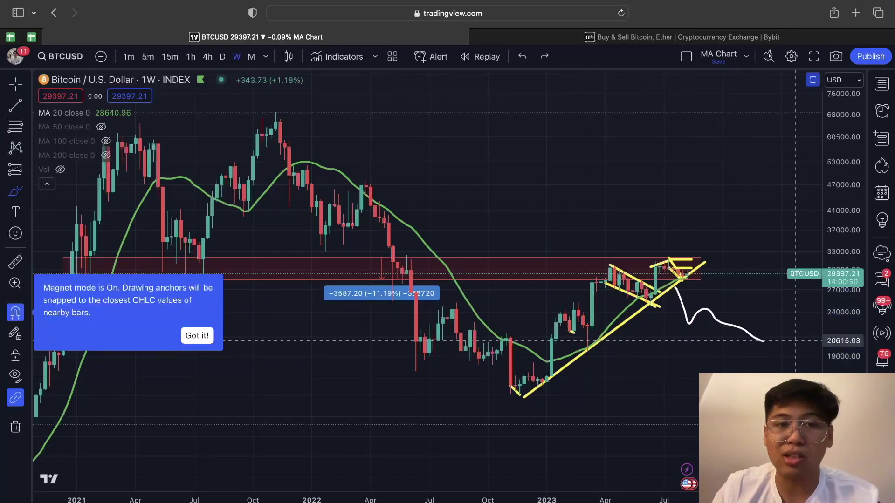
Step: Toggle the volume indicator off and on, leaving the volume bars displayed
{"action": "left_click", "coordinate": [61, 170]}
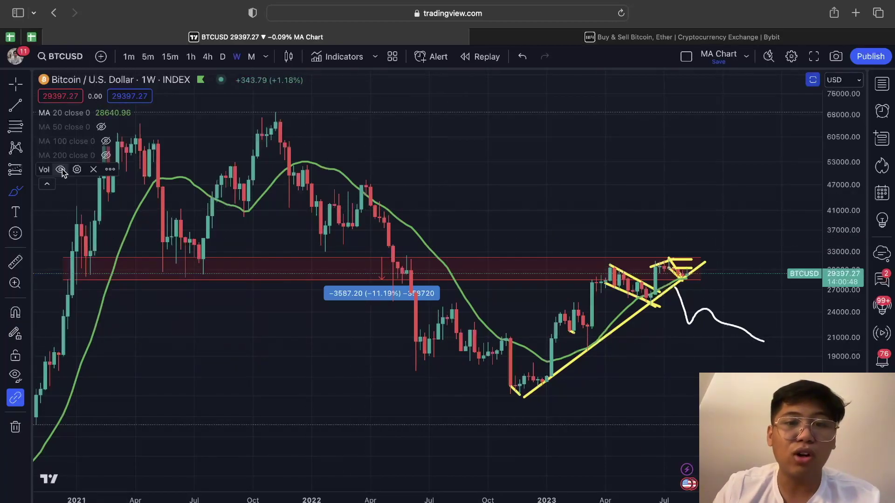
{"action": "left_click", "coordinate": [61, 170]}
{"action": "left_click", "coordinate": [61, 170]}
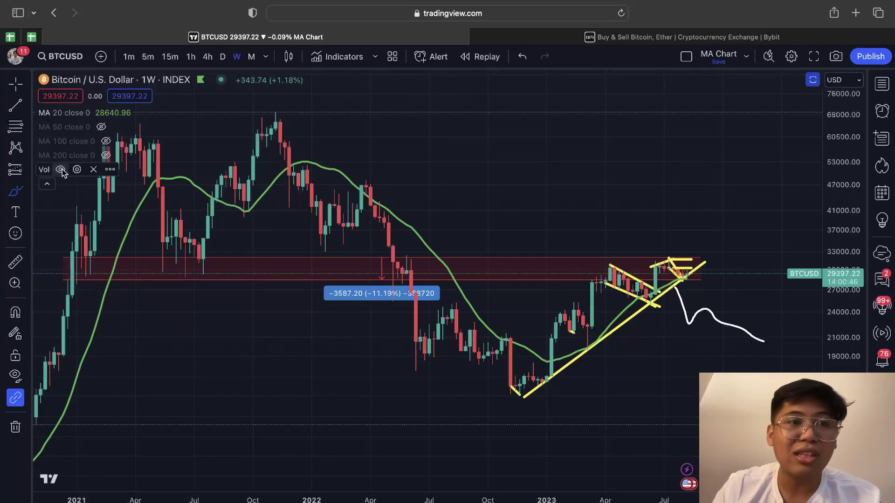
{"action": "left_click", "coordinate": [62, 171]}
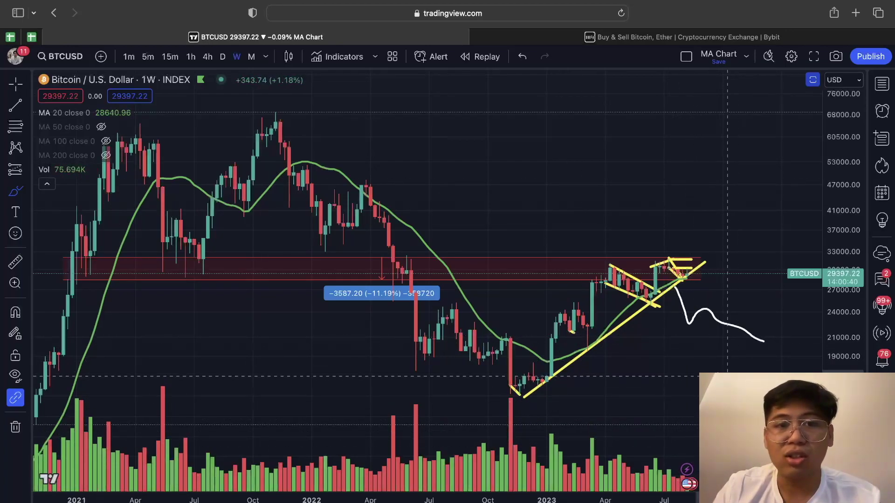
Step: Draw and undo a white loop near the moving average, then hide the volume indicator
{"action": "left_click", "coordinate": [379, 201]}
{"action": "left_click_drag", "start_coordinate": [379, 201], "coordinate": [370, 200]}
{"action": "key", "text": "super+z"}
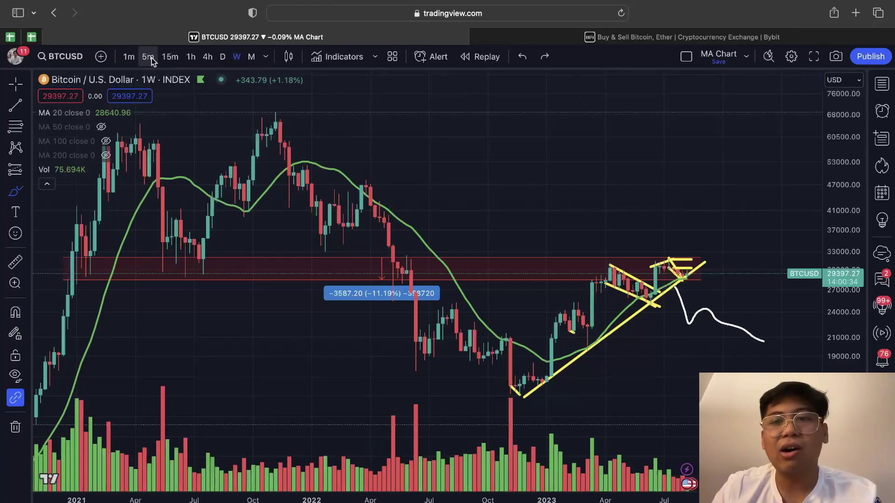
{"action": "key", "text": "super+z"}
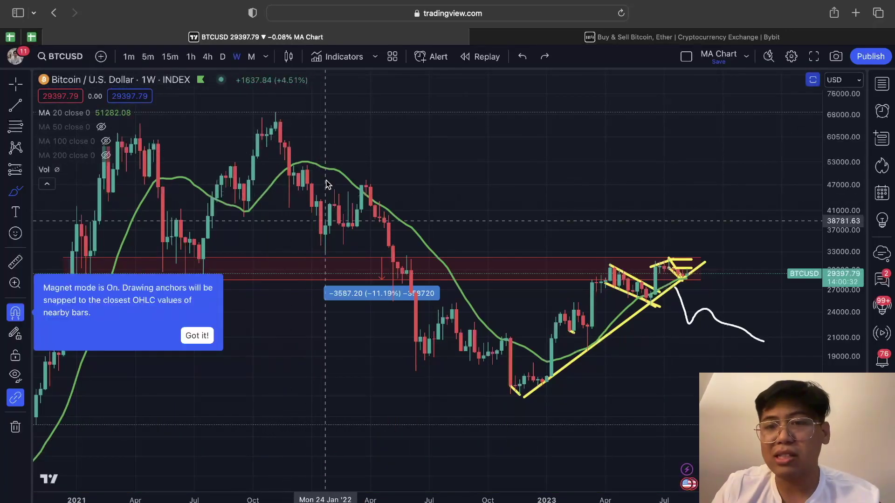
{"action": "key", "text": "super+shift+z"}
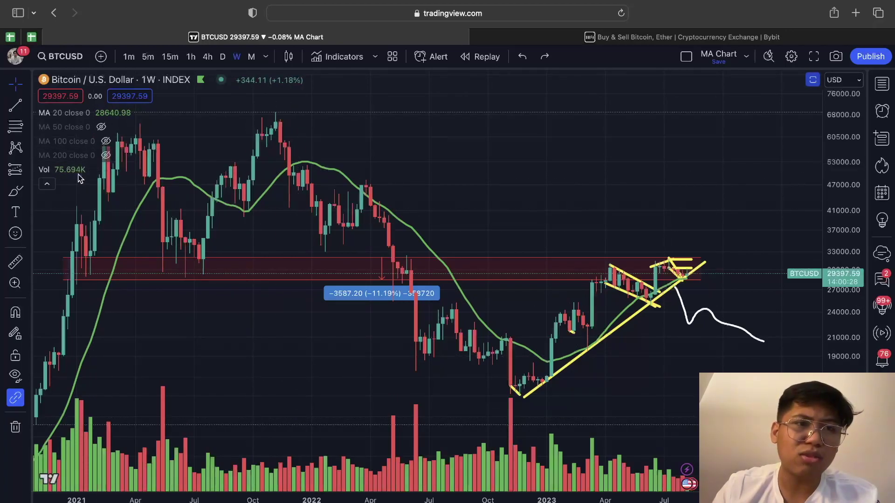
{"action": "left_click", "coordinate": [64, 170]}
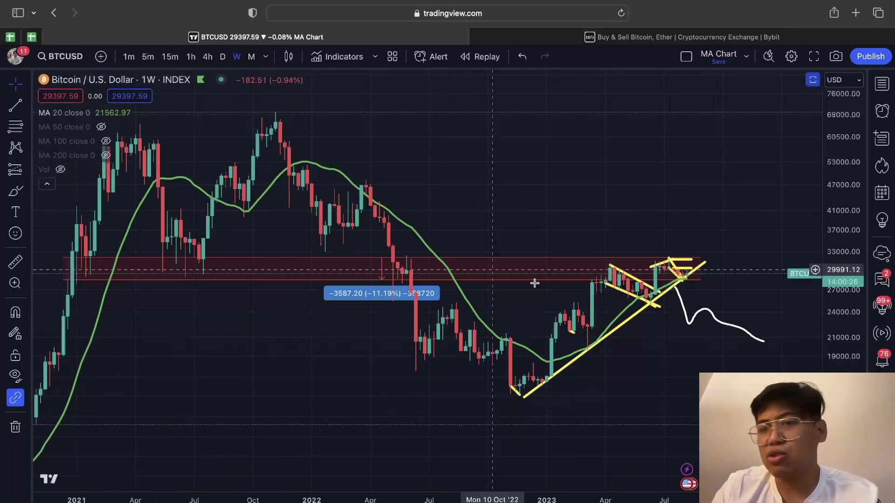
Step: Delete the white projection curve and zoom the chart out
{"action": "left_click", "coordinate": [707, 313]}
{"action": "key", "text": "Delete"}
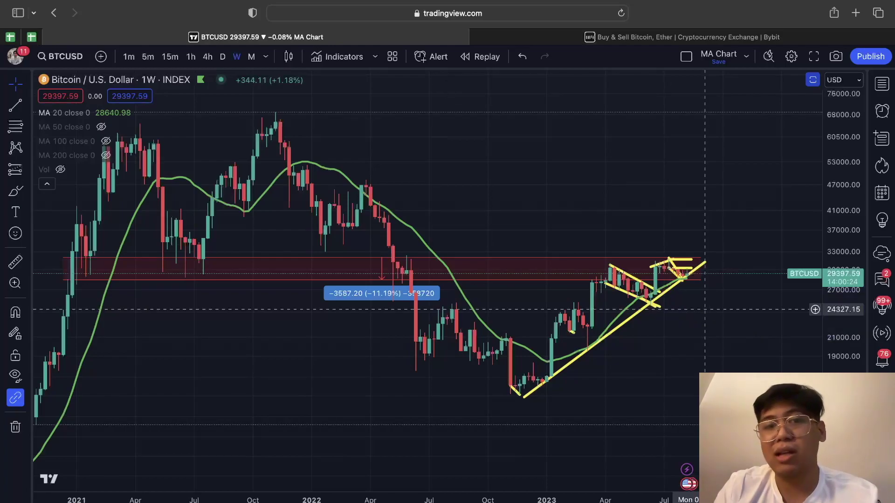
{"action": "scroll", "coordinate": [489, 311], "scroll_direction": "down", "scroll_amount": 10}
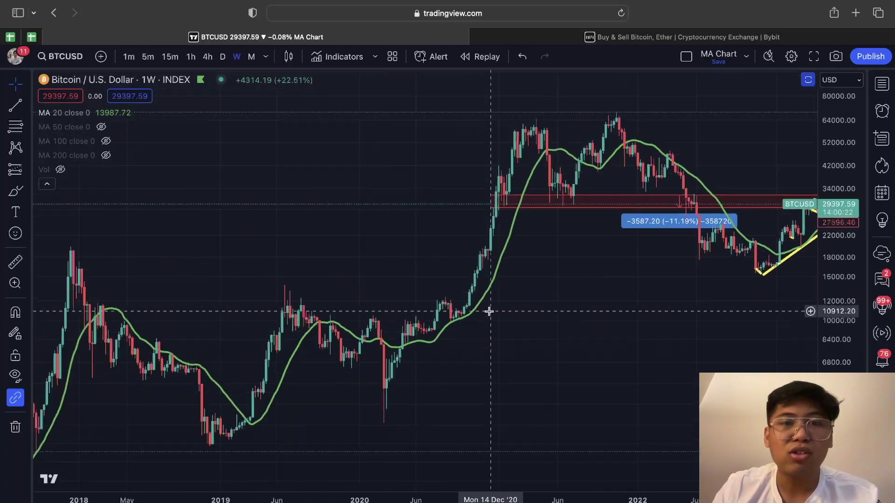
{"action": "scroll", "coordinate": [489, 311], "scroll_direction": "down", "scroll_amount": 5}
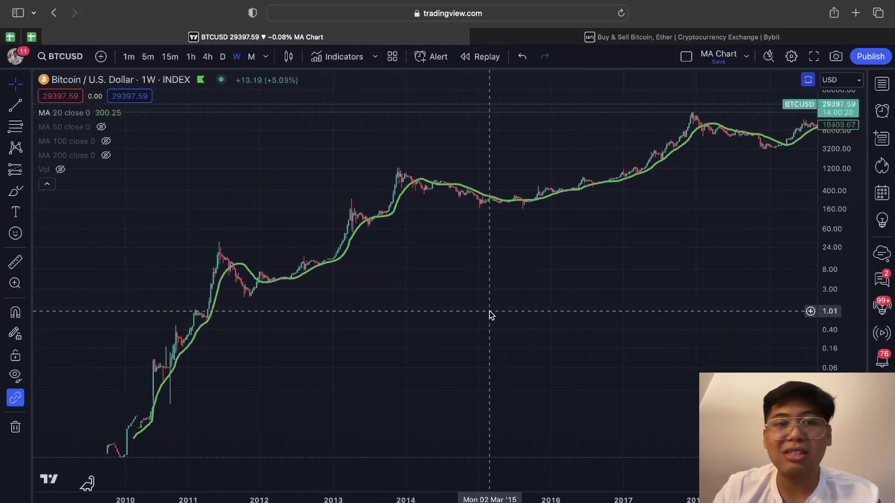
Step: Sketch and undo an N-shaped freehand stroke over the 2010–2011 rally
{"action": "left_click", "coordinate": [15, 191]}
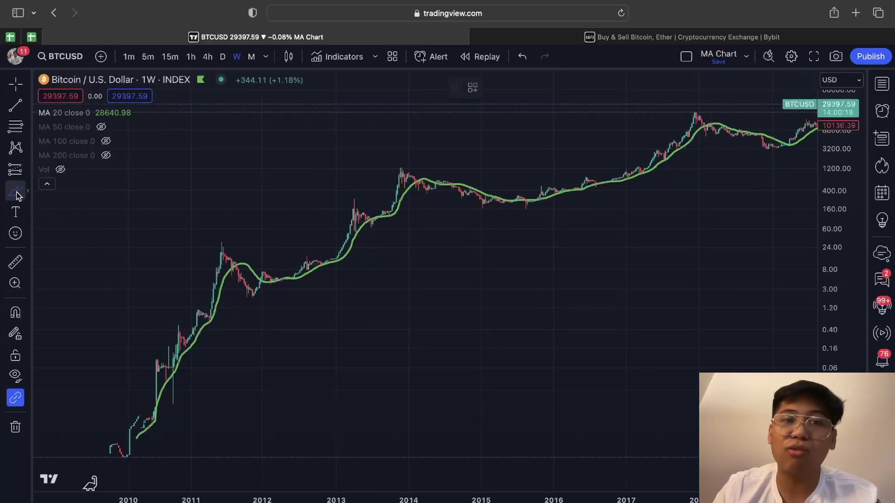
{"action": "mouse_move", "coordinate": [153, 411]}
{"action": "left_mouse_down"}
{"action": "mouse_move", "coordinate": [160, 355]}
{"action": "mouse_move", "coordinate": [171, 368]}
{"action": "mouse_move", "coordinate": [190, 316]}
{"action": "mouse_move", "coordinate": [201, 326]}
{"action": "mouse_move", "coordinate": [234, 242]}
{"action": "left_mouse_up"}
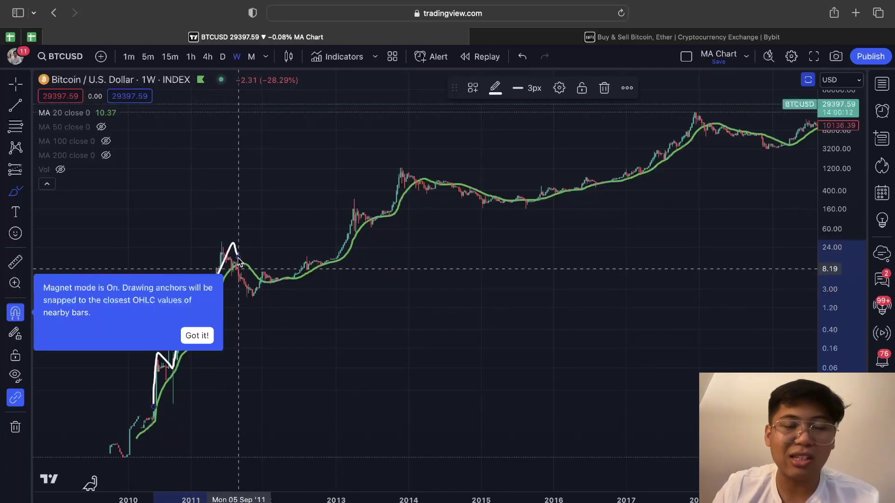
{"action": "key", "text": "super+z"}
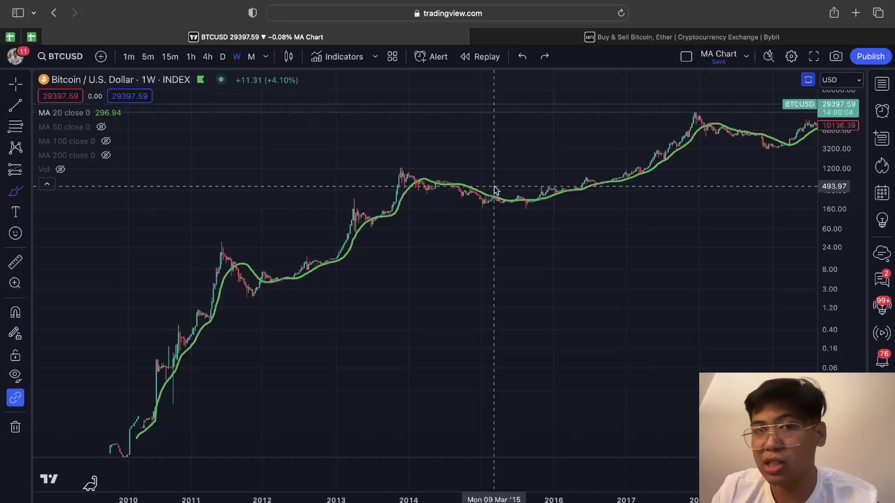
{"action": "scroll", "coordinate": [494, 190], "scroll_direction": "up", "scroll_amount": 10}
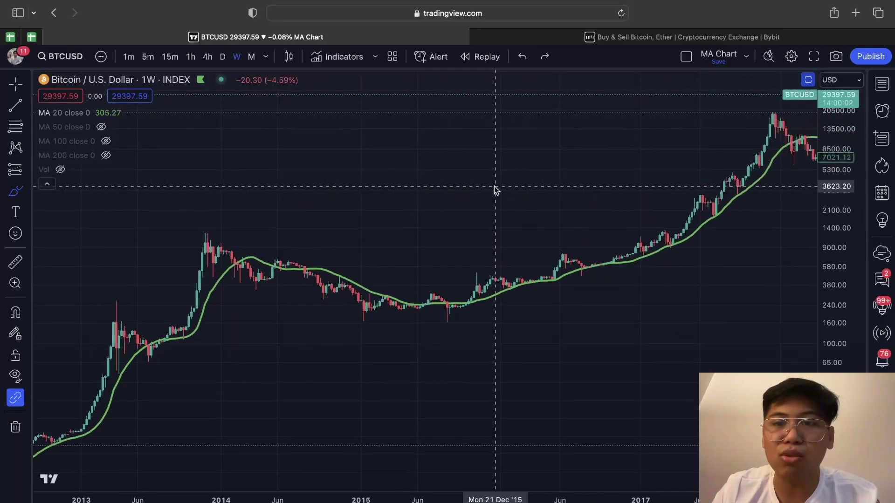
{"action": "scroll", "coordinate": [495, 190], "scroll_direction": "right", "scroll_amount": 5}
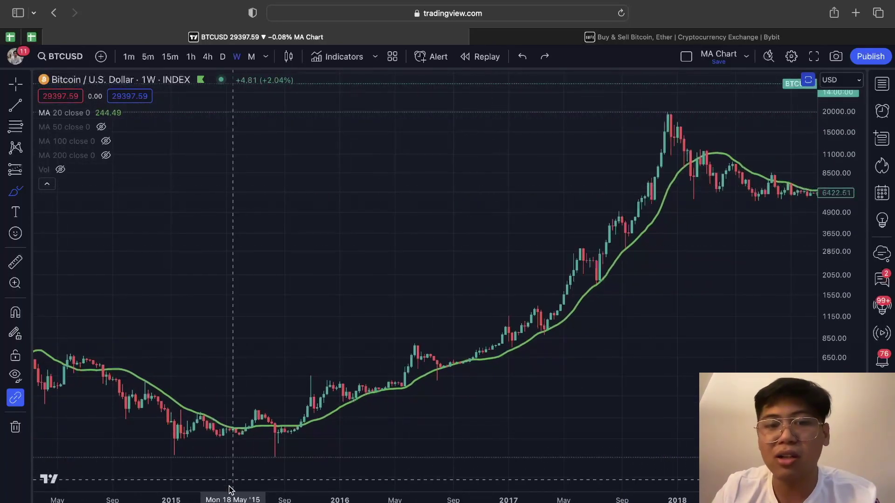
Step: Trace and undo a path over the 2015–2017 candles, then loop around the early-2018 peak
{"action": "mouse_move", "coordinate": [304, 426]}
{"action": "left_mouse_down"}
{"action": "mouse_move", "coordinate": [321, 390]}
{"action": "mouse_move", "coordinate": [358, 396]}
{"action": "mouse_move", "coordinate": [421, 343]}
{"action": "mouse_move", "coordinate": [441, 366]}
{"action": "mouse_move", "coordinate": [569, 278]}
{"action": "mouse_move", "coordinate": [590, 287]}
{"action": "mouse_move", "coordinate": [606, 273]}
{"action": "left_mouse_up"}
{"action": "key", "text": "super+z"}
{"action": "scroll", "coordinate": [591, 172], "scroll_direction": "right", "scroll_amount": 5}
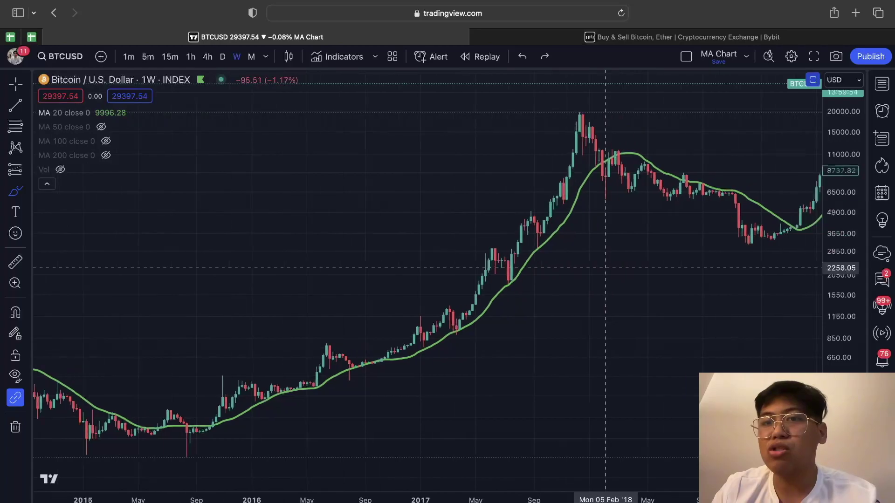
{"action": "mouse_move", "coordinate": [588, 142]}
{"action": "left_mouse_down"}
{"action": "mouse_move", "coordinate": [565, 161]}
{"action": "mouse_move", "coordinate": [605, 152]}
{"action": "mouse_move", "coordinate": [582, 145]}
{"action": "mouse_move", "coordinate": [604, 155]}
{"action": "left_mouse_up"}
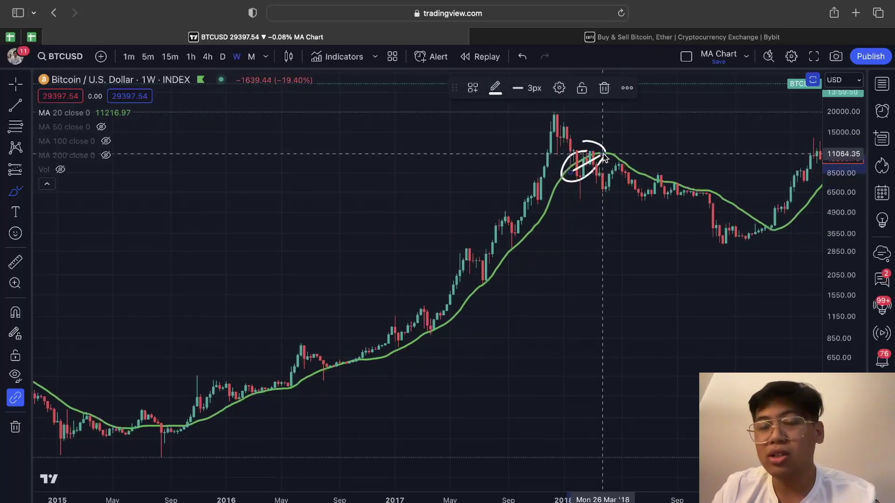
Step: Undo the inner stroke, wavy path and 2018 peak circle, then scroll right to the 2021–2023 bars
{"action": "key", "text": "super+z"}
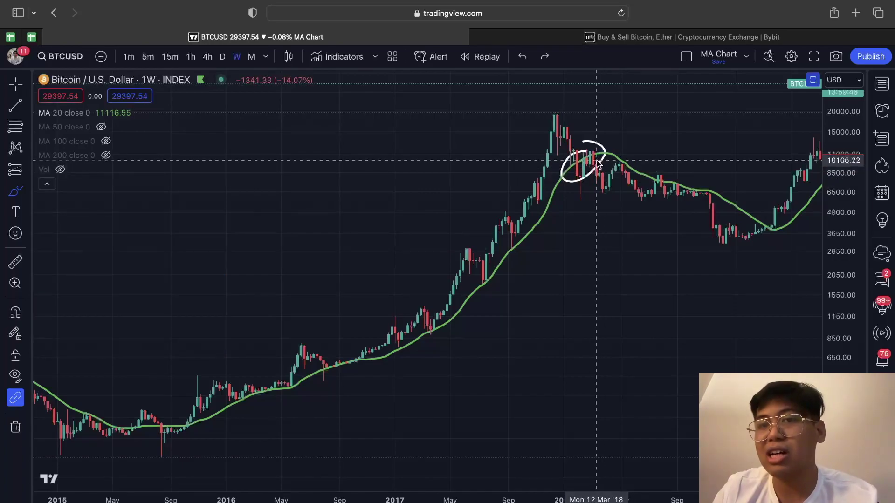
{"action": "scroll", "coordinate": [567, 187], "scroll_direction": "right", "scroll_amount": 5}
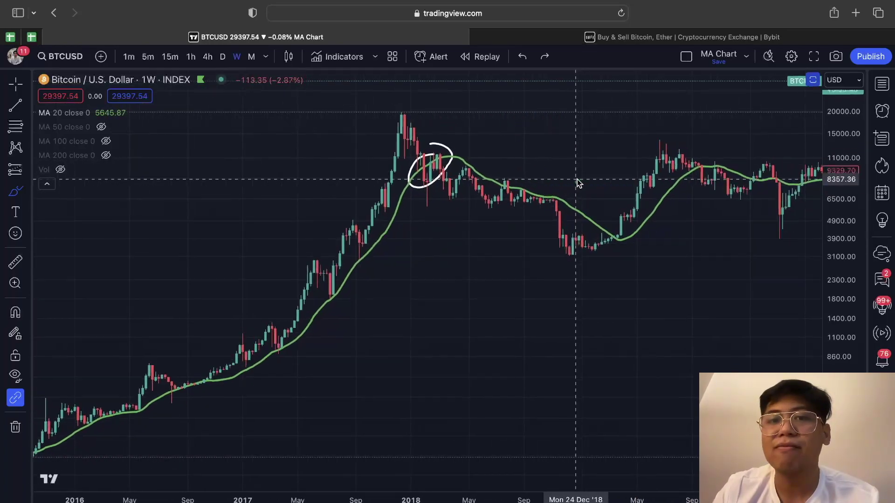
{"action": "mouse_move", "coordinate": [424, 167]}
{"action": "left_mouse_down"}
{"action": "mouse_move", "coordinate": [462, 186]}
{"action": "mouse_move", "coordinate": [550, 205]}
{"action": "left_mouse_up"}
{"action": "key", "text": "super+z"}
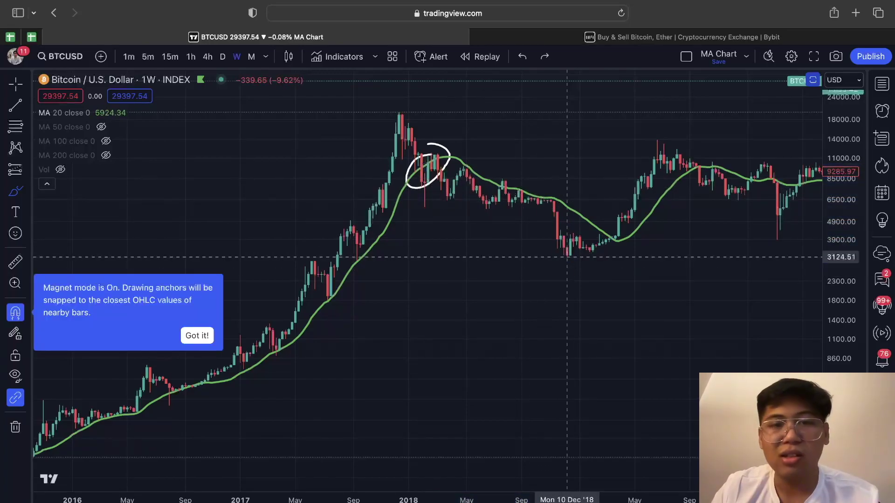
{"action": "key", "text": "super+z"}
{"action": "scroll", "coordinate": [567, 270], "scroll_direction": "right", "scroll_amount": 5}
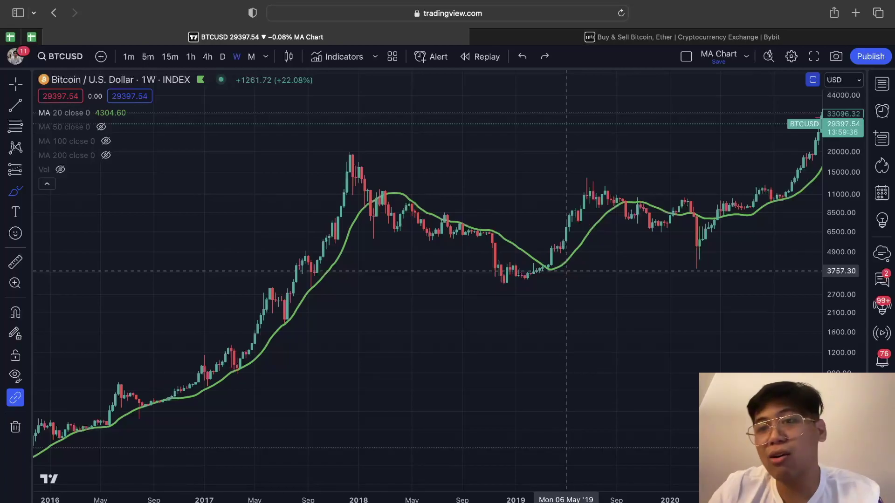
{"action": "scroll", "coordinate": [632, 348], "scroll_direction": "right", "scroll_amount": 10}
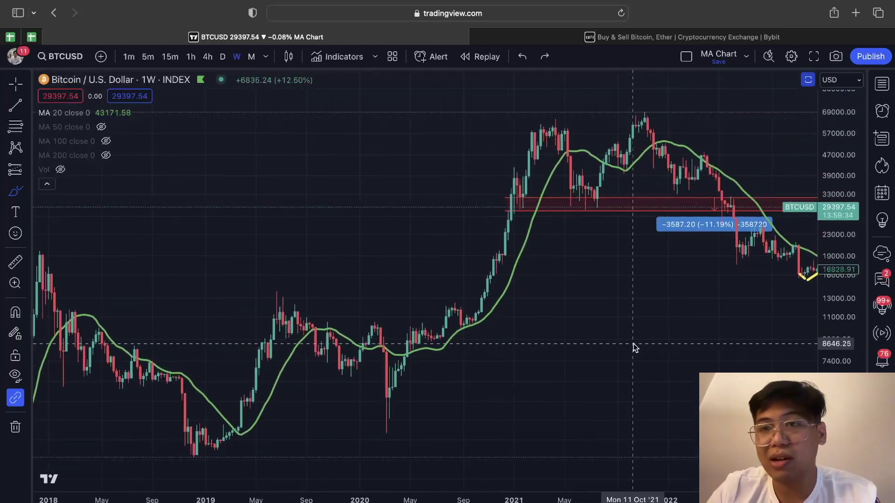
{"action": "scroll", "coordinate": [633, 348], "scroll_direction": "right", "scroll_amount": 10}
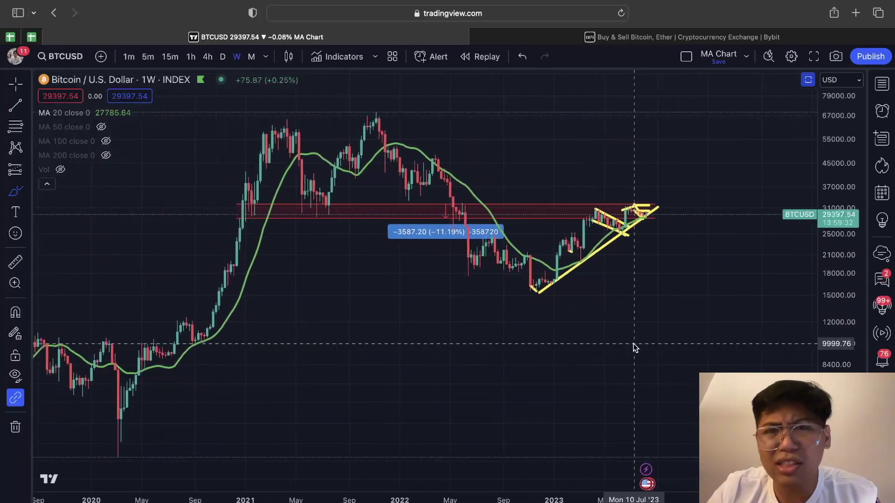
{"action": "scroll", "coordinate": [633, 348], "scroll_direction": "right", "scroll_amount": 1}
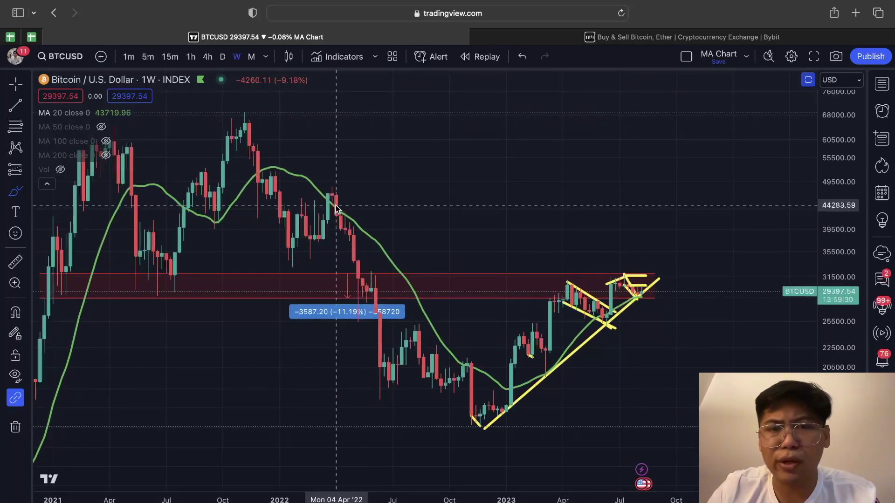
Step: Sketch and undo two trial strokes over 2022–2023, then circle the latest candles in white
{"action": "mouse_move", "coordinate": [336, 209]}
{"action": "left_mouse_down"}
{"action": "mouse_move", "coordinate": [361, 259]}
{"action": "mouse_move", "coordinate": [453, 362]}
{"action": "mouse_move", "coordinate": [526, 401]}
{"action": "left_mouse_up"}
{"action": "key", "text": "super+z"}
{"action": "mouse_move", "coordinate": [529, 358]}
{"action": "left_mouse_down"}
{"action": "mouse_move", "coordinate": [538, 313]}
{"action": "mouse_move", "coordinate": [582, 280]}
{"action": "mouse_move", "coordinate": [622, 259]}
{"action": "mouse_move", "coordinate": [639, 291]}
{"action": "left_mouse_up"}
{"action": "key", "text": "super+z"}
{"action": "scroll", "coordinate": [637, 289], "scroll_direction": "up", "scroll_amount": 5}
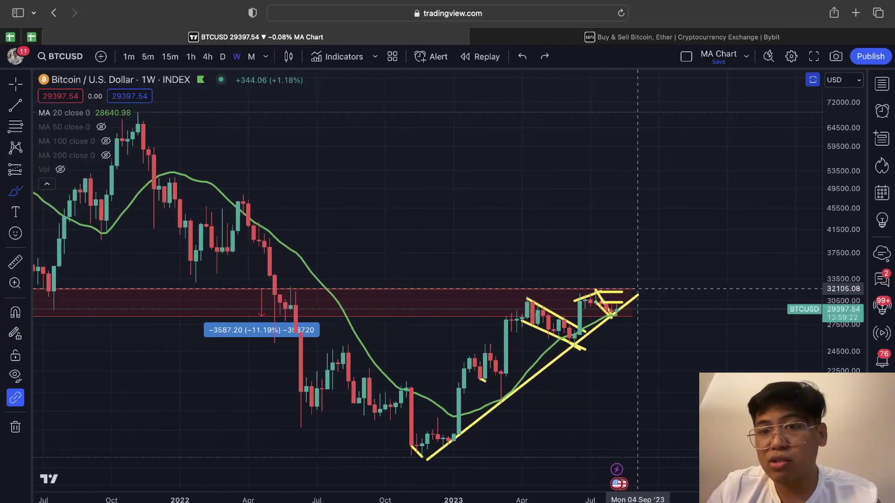
{"action": "scroll", "coordinate": [634, 289], "scroll_direction": "up", "scroll_amount": 4}
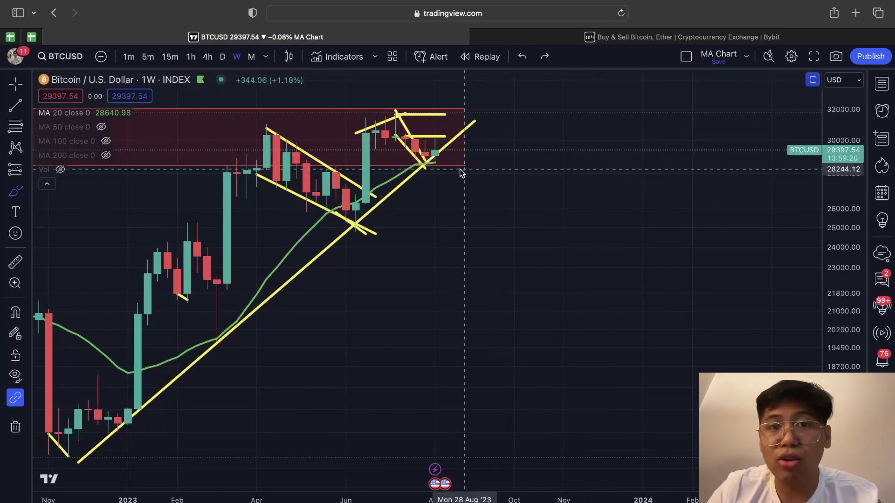
{"action": "mouse_move", "coordinate": [438, 130]}
{"action": "left_mouse_down"}
{"action": "mouse_move", "coordinate": [455, 181]}
{"action": "mouse_move", "coordinate": [441, 139]}
{"action": "left_mouse_up"}
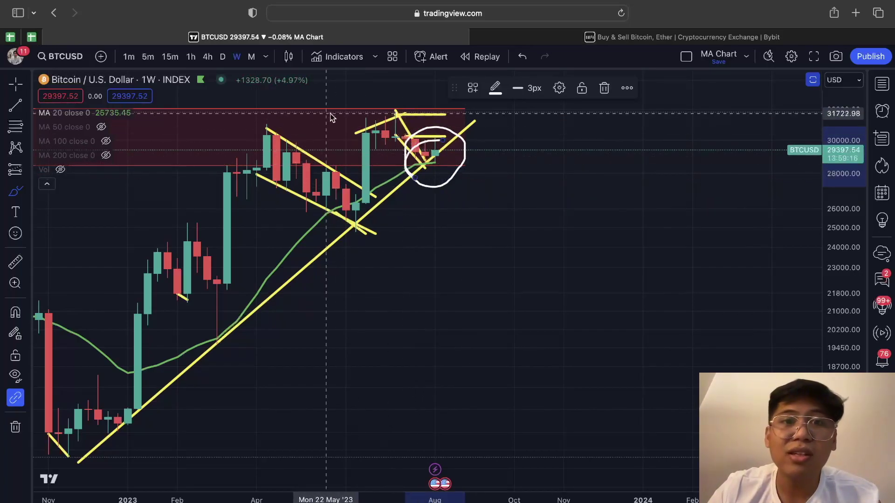
Step: Revert an accidental edit to the short yellow diagonal line and delete the white circle
{"action": "left_click", "coordinate": [15, 84]}
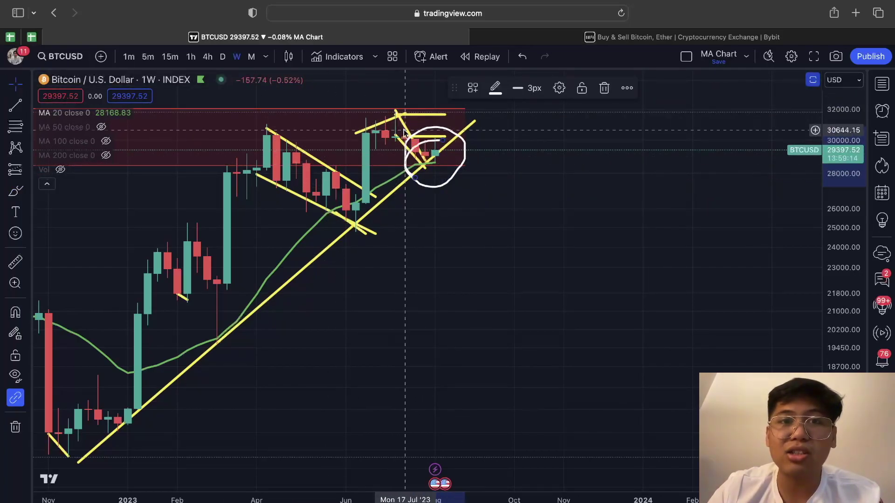
{"action": "left_click", "coordinate": [405, 135]}
{"action": "left_click", "coordinate": [409, 137]}
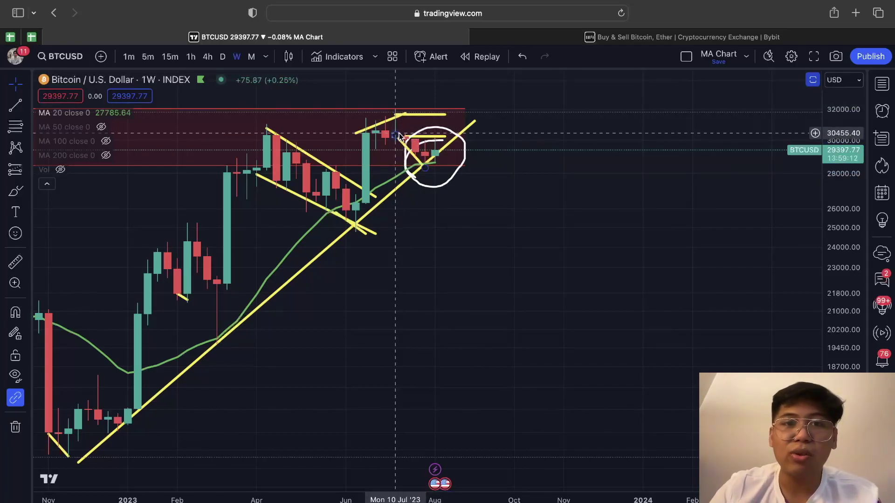
{"action": "key", "text": "super+z"}
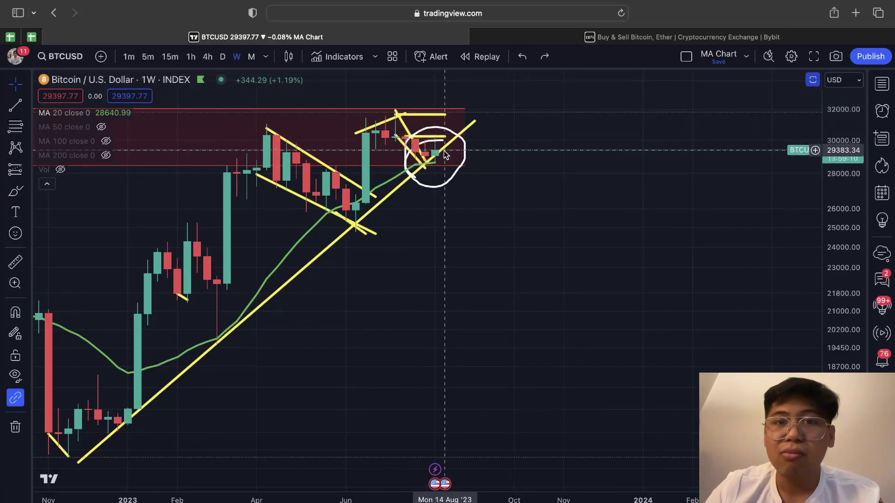
{"action": "scroll", "coordinate": [437, 152], "scroll_direction": "up", "scroll_amount": 3}
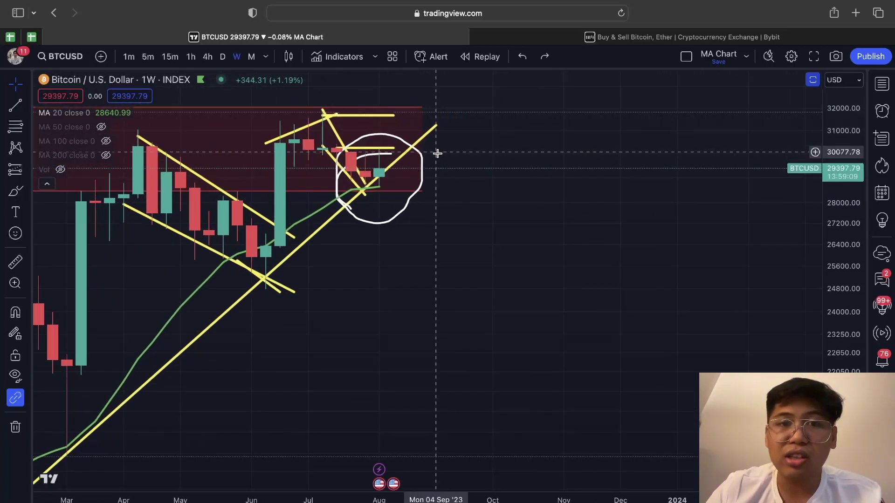
{"action": "left_click", "coordinate": [421, 181]}
{"action": "key", "text": "Delete"}
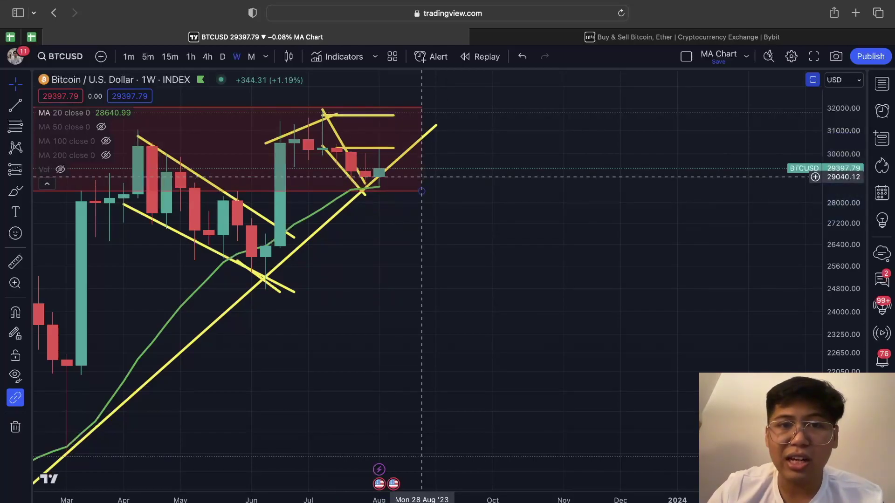
Step: Delete the long yellow uptrend line and the lower horizontal yellow line
{"action": "left_click", "coordinate": [394, 163]}
{"action": "key", "text": "Delete"}
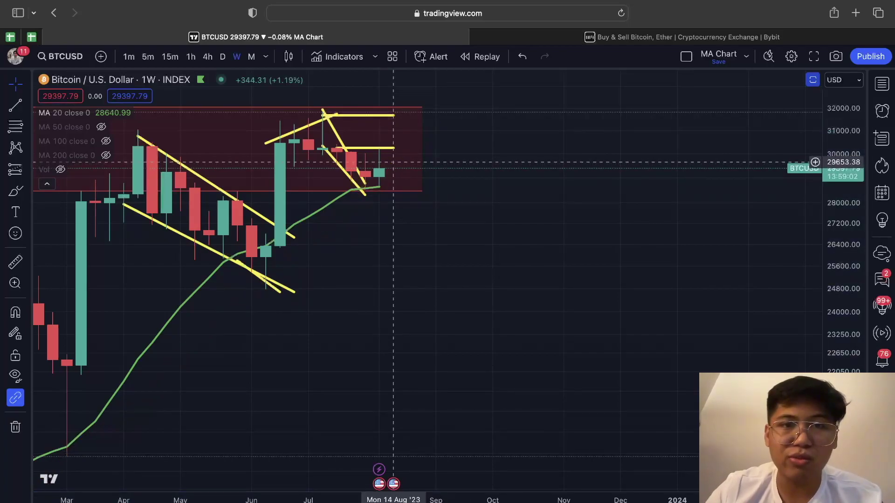
{"action": "key", "text": "Delete"}
Step: Delete the top horizontal yellow line and switch BTCUSD to 4-hour candles
{"action": "left_click", "coordinate": [380, 118]}
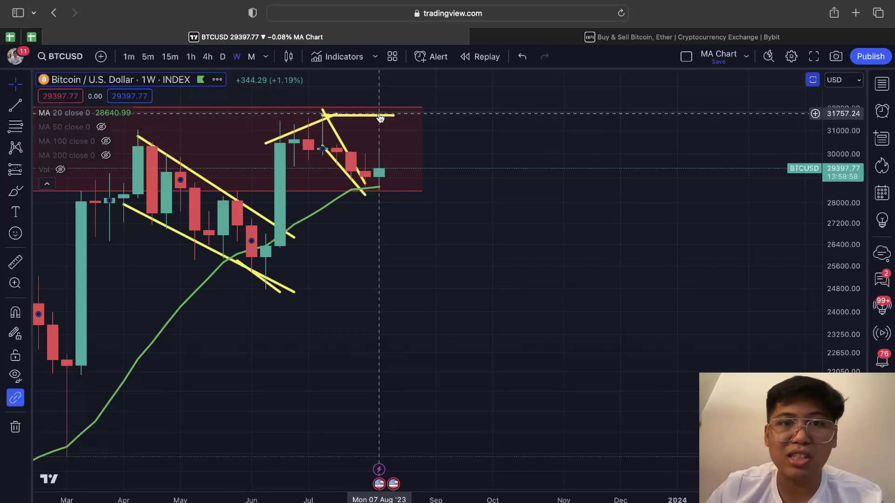
{"action": "left_click", "coordinate": [381, 115]}
{"action": "key", "text": "Delete"}
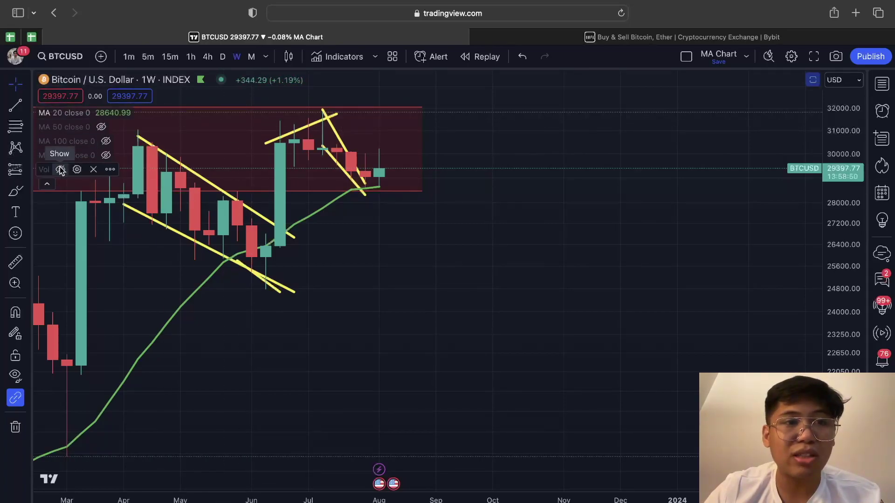
{"action": "left_click", "coordinate": [208, 57]}
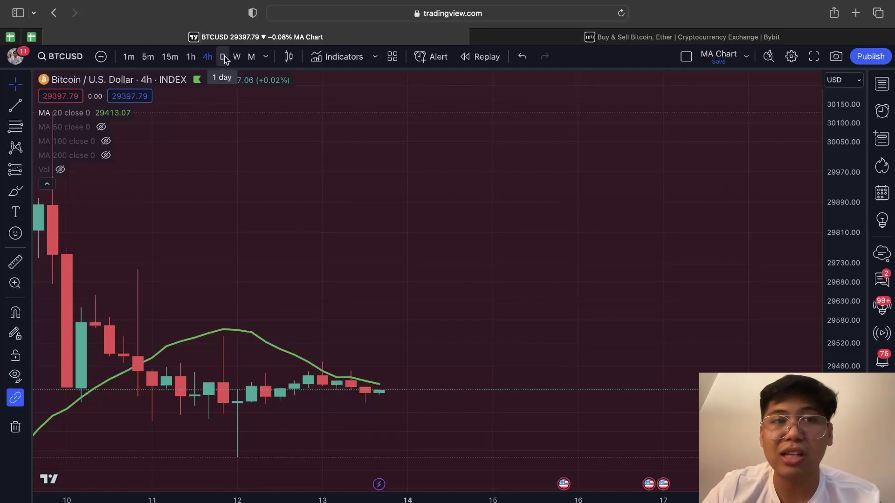
Step: Return to weekly candles, then draw and undo a white loop around the latest candle
{"action": "left_click", "coordinate": [237, 58]}
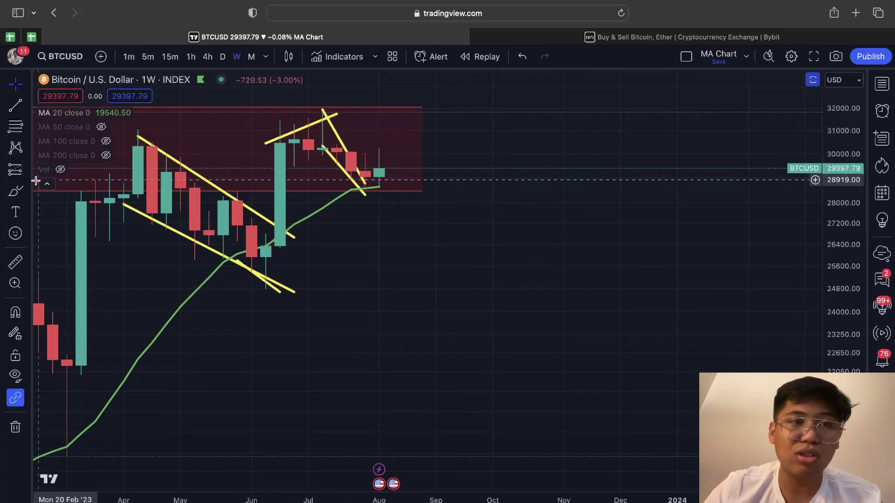
{"action": "left_click", "coordinate": [15, 192]}
{"action": "mouse_move", "coordinate": [394, 187]}
{"action": "left_mouse_down"}
{"action": "mouse_move", "coordinate": [432, 191]}
{"action": "mouse_move", "coordinate": [392, 190]}
{"action": "left_mouse_up"}
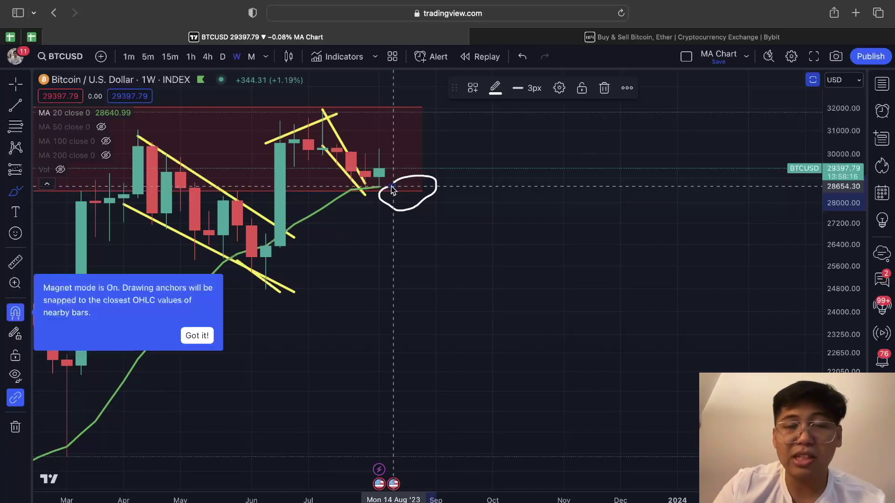
{"action": "key", "text": "super+z"}
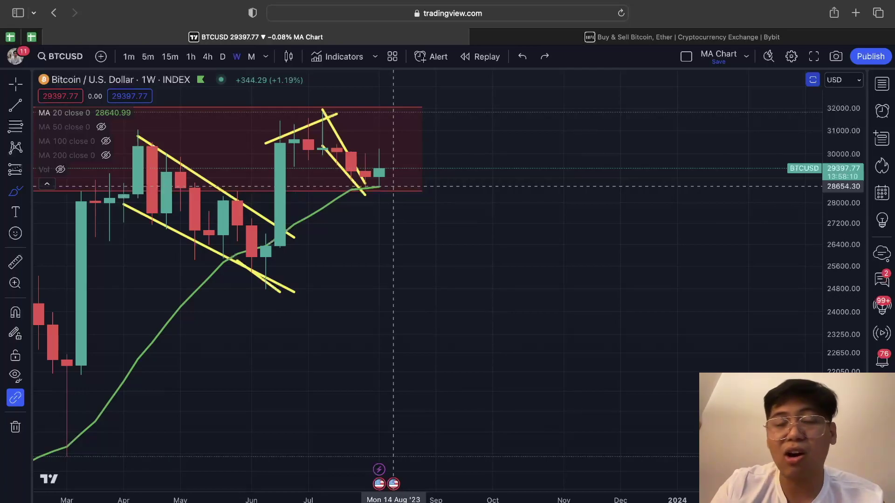
{"action": "scroll", "coordinate": [393, 187], "scroll_direction": "left", "scroll_amount": 5}
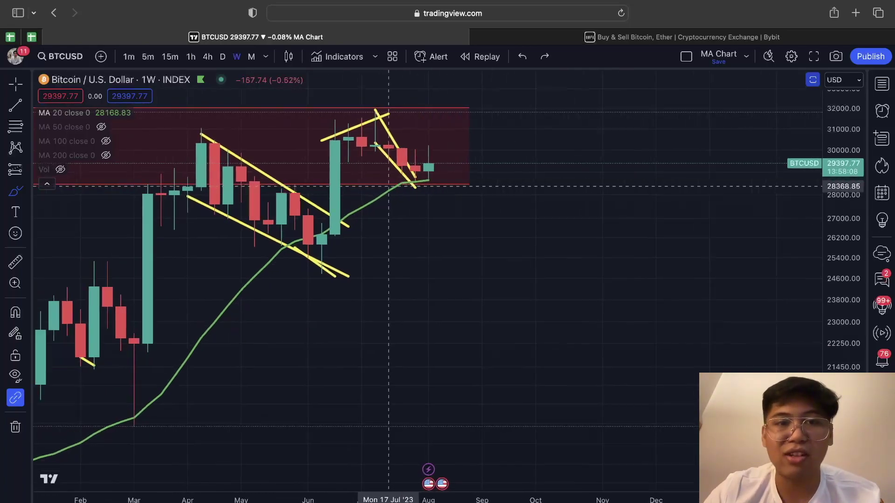
{"action": "scroll", "coordinate": [394, 186], "scroll_direction": "right", "scroll_amount": 5}
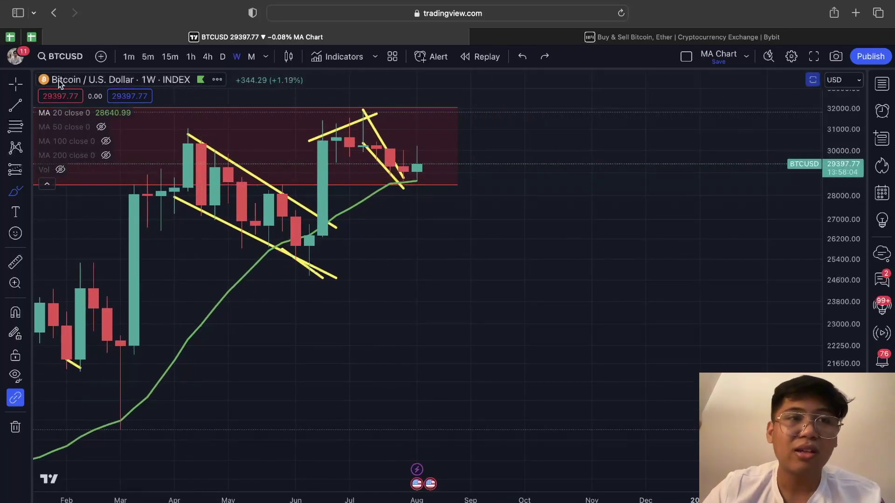
Step: Restore the RSI 14 pane below price and delete its upper yellow trendline
{"action": "double_click", "coordinate": [368, 268]}
{"action": "left_click", "coordinate": [411, 366]}
{"action": "key", "text": "Delete"}
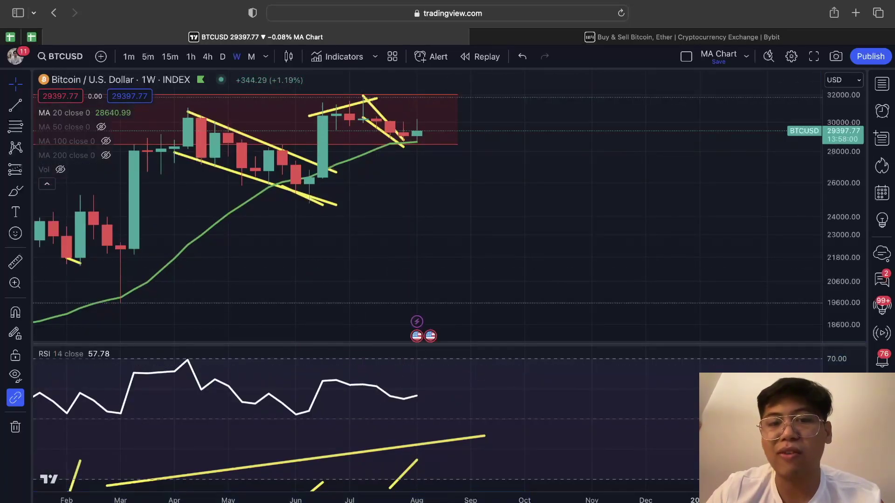
Step: Delete the long yellow RSI trendline, then zoom the weekly chart out and back in
{"action": "left_click", "coordinate": [461, 438]}
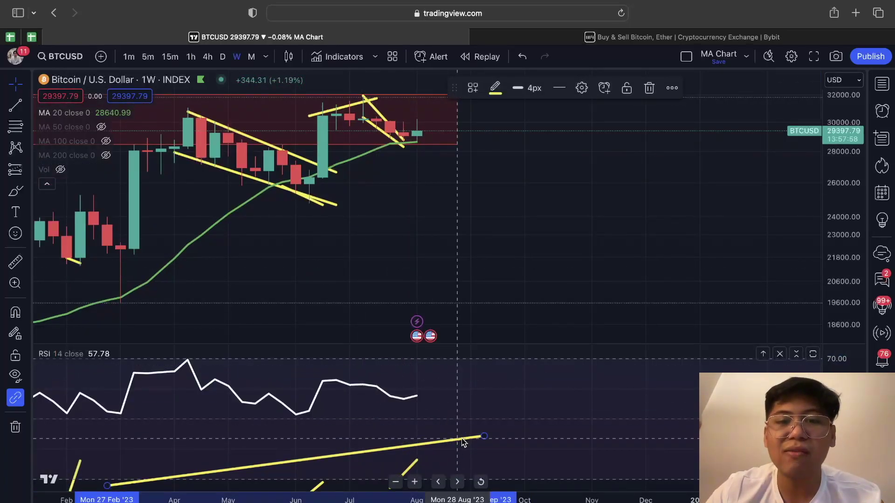
{"action": "key", "text": "Delete"}
{"action": "scroll", "coordinate": [442, 254], "scroll_direction": "left", "scroll_amount": 10}
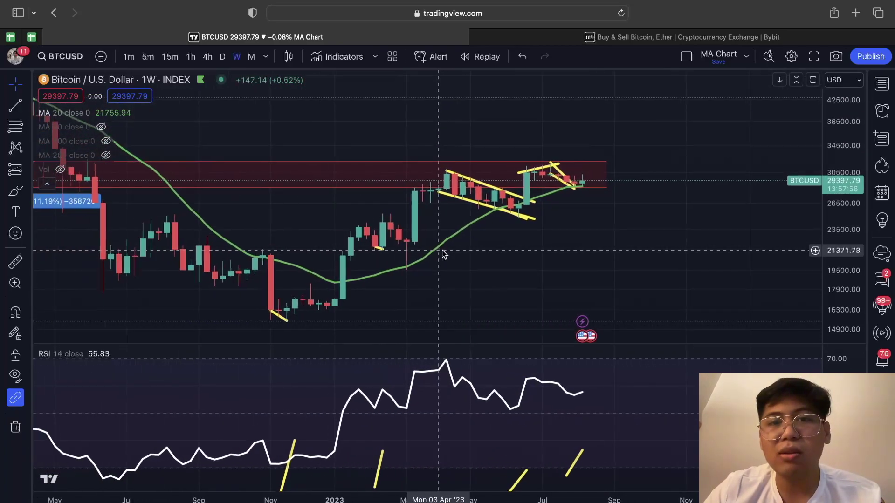
{"action": "scroll", "coordinate": [442, 254], "scroll_direction": "right", "scroll_amount": 3}
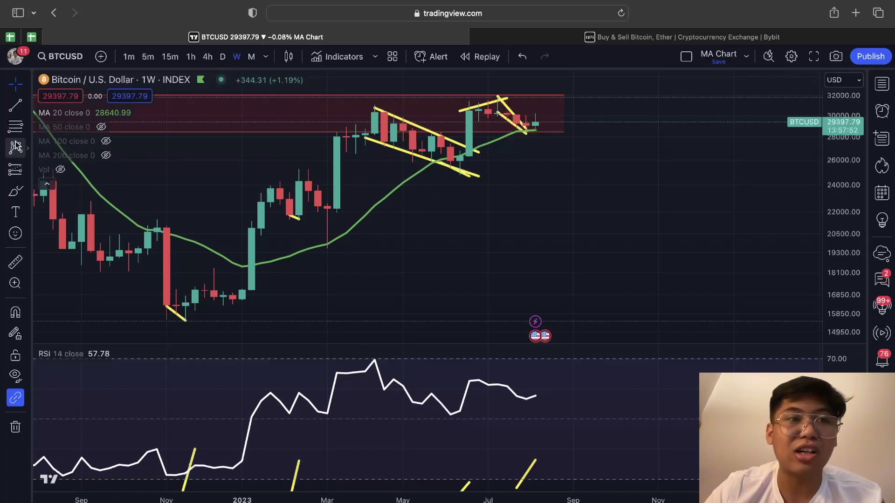
{"action": "scroll", "coordinate": [135, 205], "scroll_direction": "down", "scroll_amount": 1}
{"action": "scroll", "coordinate": [248, 231], "scroll_direction": "down", "scroll_amount": 3}
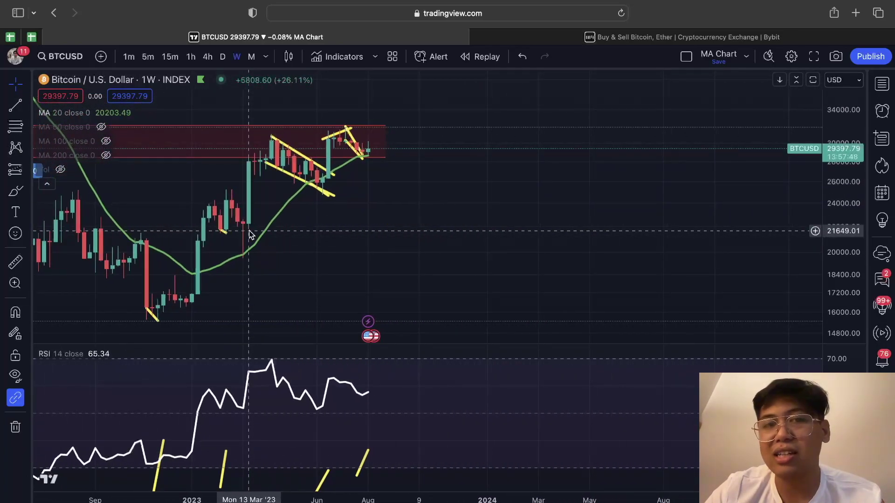
{"action": "scroll", "coordinate": [250, 235], "scroll_direction": "down", "scroll_amount": 3}
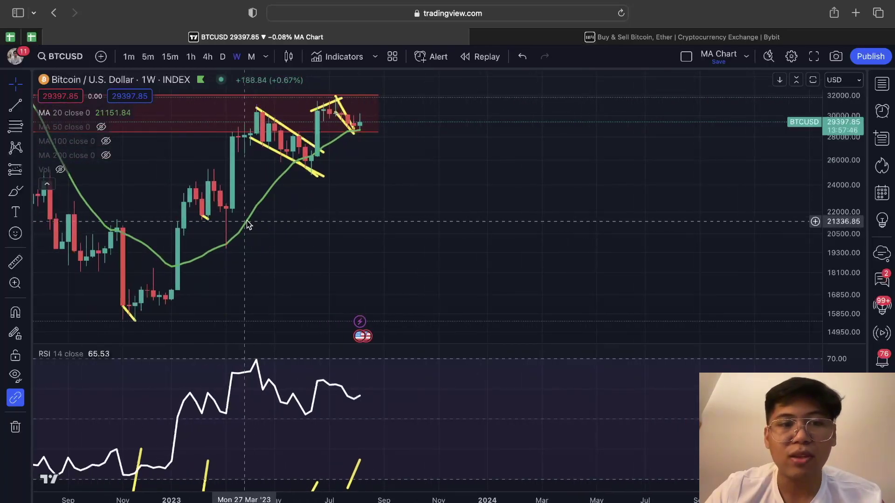
{"action": "scroll", "coordinate": [249, 233], "scroll_direction": "down", "scroll_amount": 5}
{"action": "left_click", "coordinate": [246, 220], "text": "shift"}
{"action": "scroll", "coordinate": [246, 220], "scroll_direction": "down", "scroll_amount": 3}
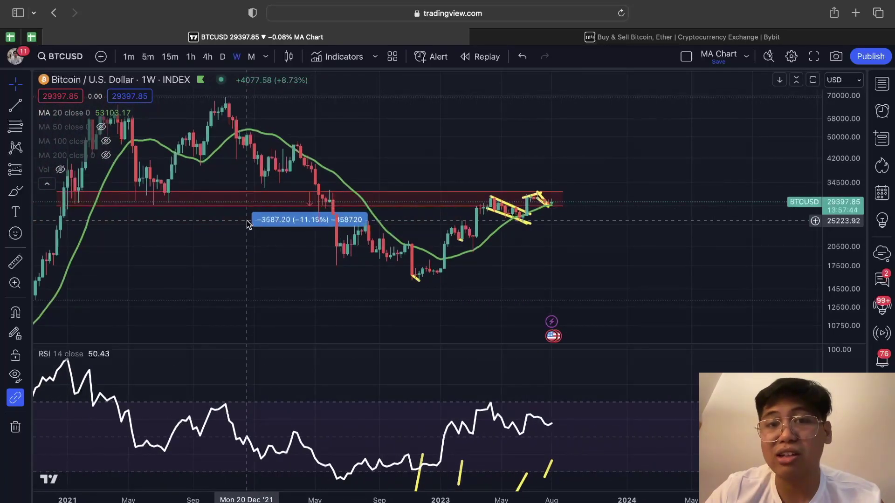
{"action": "scroll", "coordinate": [246, 221], "scroll_direction": "up", "scroll_amount": 6}
{"action": "scroll", "coordinate": [247, 223], "scroll_direction": "up", "scroll_amount": 4}
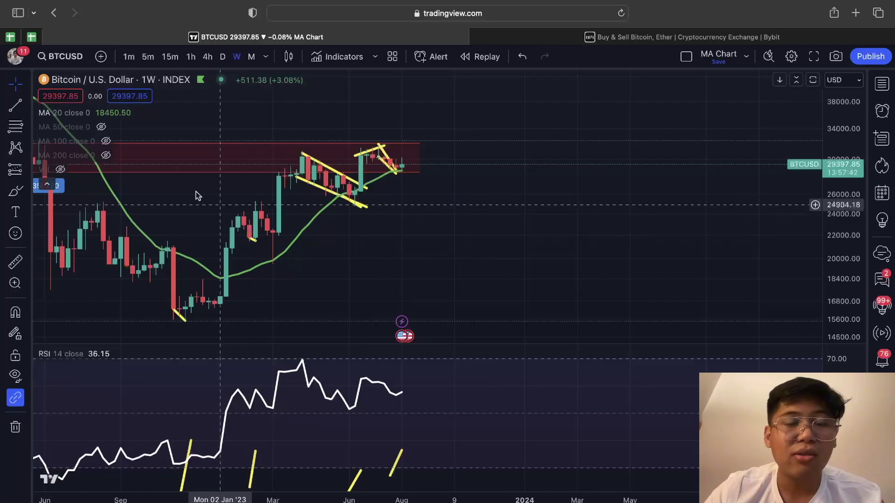
{"action": "left_click", "coordinate": [16, 105]}
Step: Draw a yellow trendline from the March 2023 highs past the latest candles, plus a white downward sketch
{"action": "left_click", "coordinate": [268, 161]}
{"action": "left_click", "coordinate": [414, 148]}
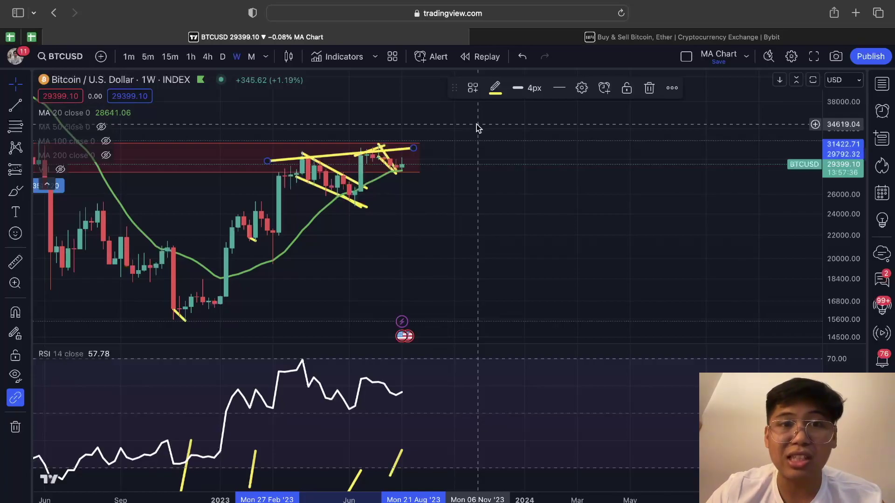
{"action": "left_click", "coordinate": [15, 191]}
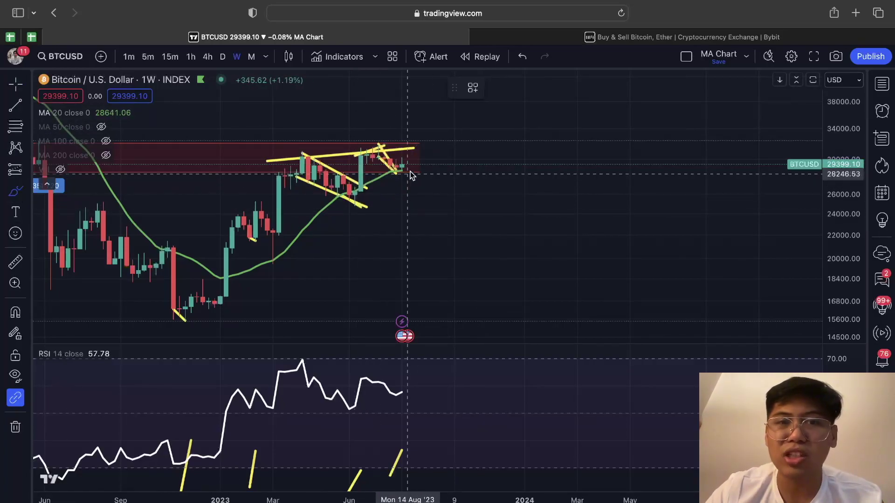
{"action": "mouse_move", "coordinate": [410, 158]}
{"action": "left_mouse_down"}
{"action": "mouse_move", "coordinate": [457, 217]}
{"action": "mouse_move", "coordinate": [465, 191]}
{"action": "left_mouse_up"}
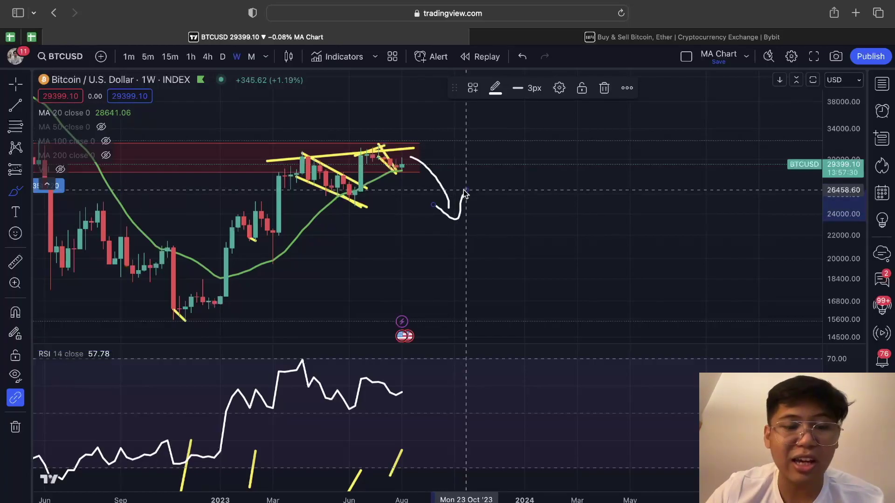
{"action": "key", "text": "super+z"}
{"action": "key", "text": "super+z"}
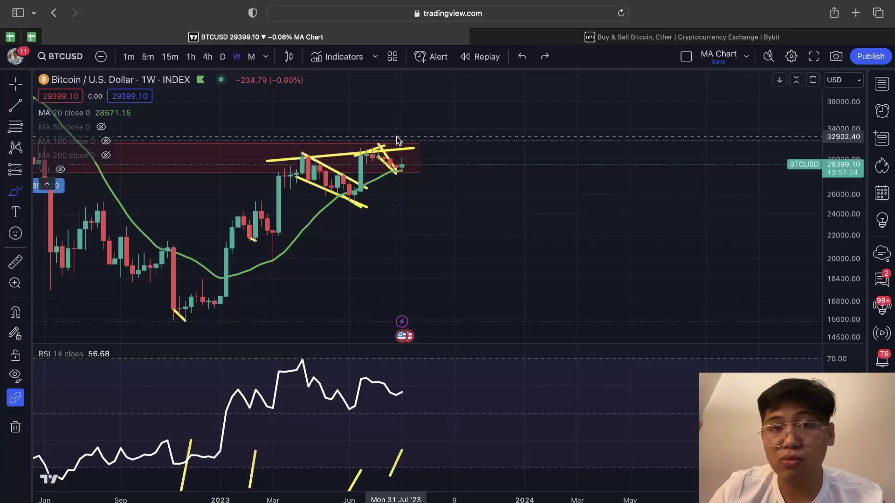
Step: Draw a yellow trend line across the highs in the RSI pane
{"action": "mouse_move", "coordinate": [48, 137]}
{"action": "left_click", "coordinate": [15, 105]}
{"action": "left_click", "coordinate": [273, 355]}
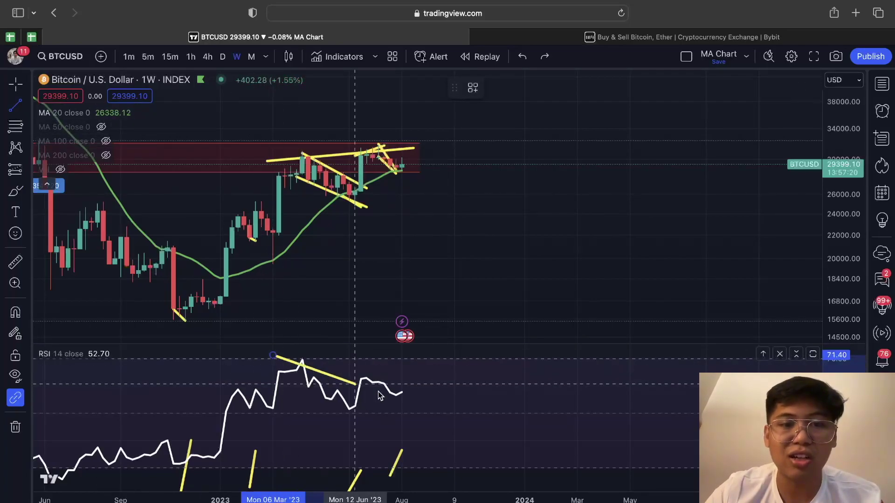
{"action": "left_click", "coordinate": [441, 388]}
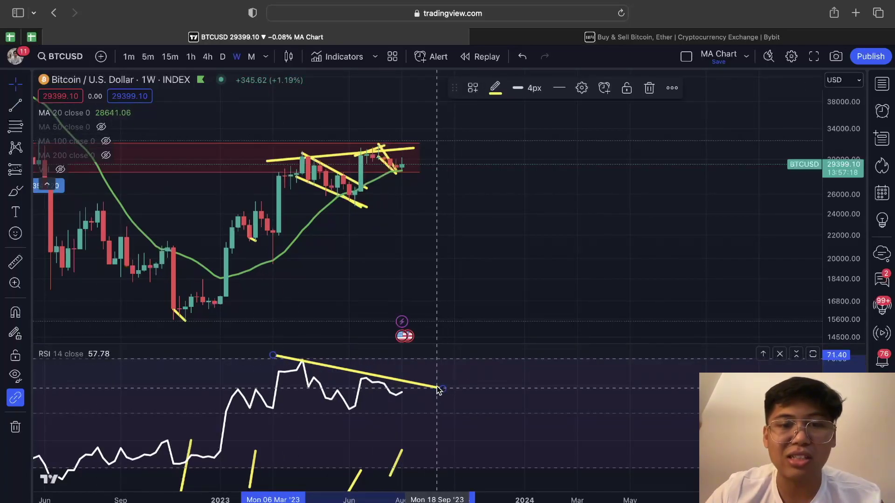
{"action": "left_click", "coordinate": [365, 266]}
{"action": "scroll", "coordinate": [366, 266], "scroll_direction": "down", "scroll_amount": 2}
Step: Sketch and undo a freehand price path, then maximize the price pane to hide RSI
{"action": "left_click", "coordinate": [10, 187]}
{"action": "mouse_move", "coordinate": [397, 164]}
{"action": "left_mouse_down"}
{"action": "mouse_move", "coordinate": [421, 182]}
{"action": "mouse_move", "coordinate": [424, 219]}
{"action": "mouse_move", "coordinate": [462, 211]}
{"action": "left_mouse_up"}
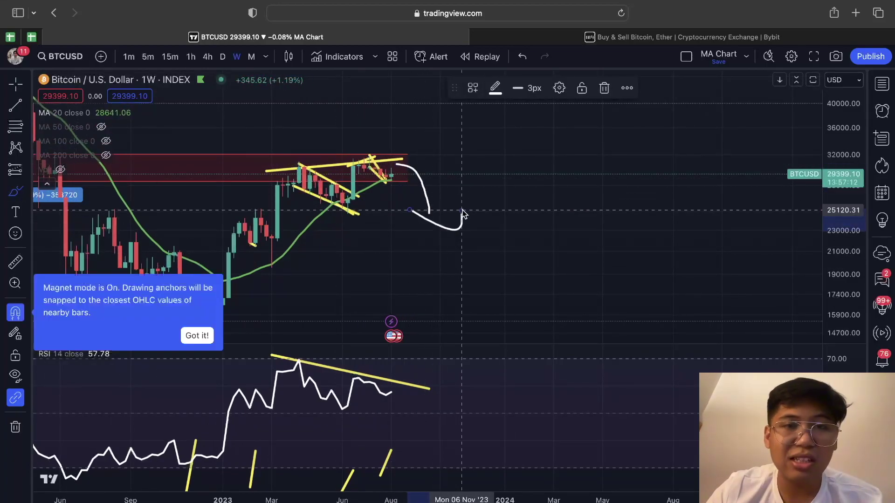
{"action": "key", "text": "super+z"}
{"action": "key", "text": "super+z"}
{"action": "key", "text": "super+z"}
{"action": "key", "text": "super+z"}
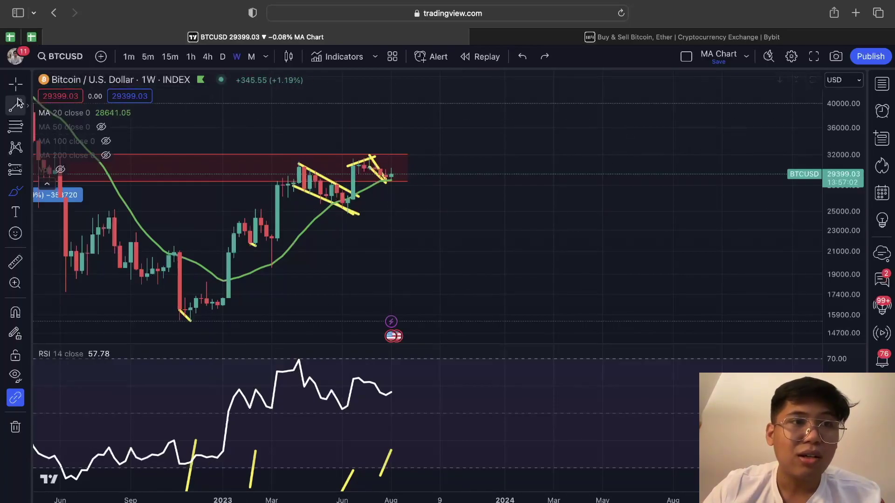
{"action": "double_click", "coordinate": [440, 206]}
{"action": "scroll", "coordinate": [440, 205], "scroll_direction": "right", "scroll_amount": 5}
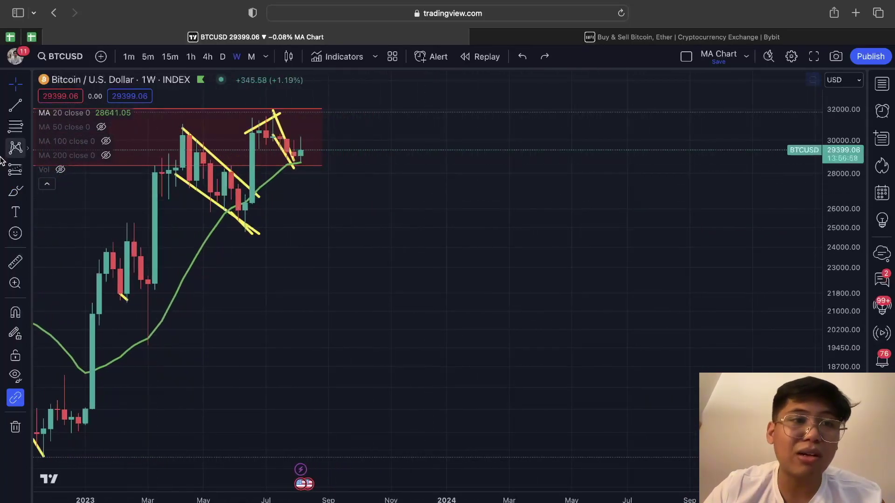
Step: Draw a short white line right from the latest candle, with trial strokes across the recent highs
{"action": "left_click", "coordinate": [19, 194]}
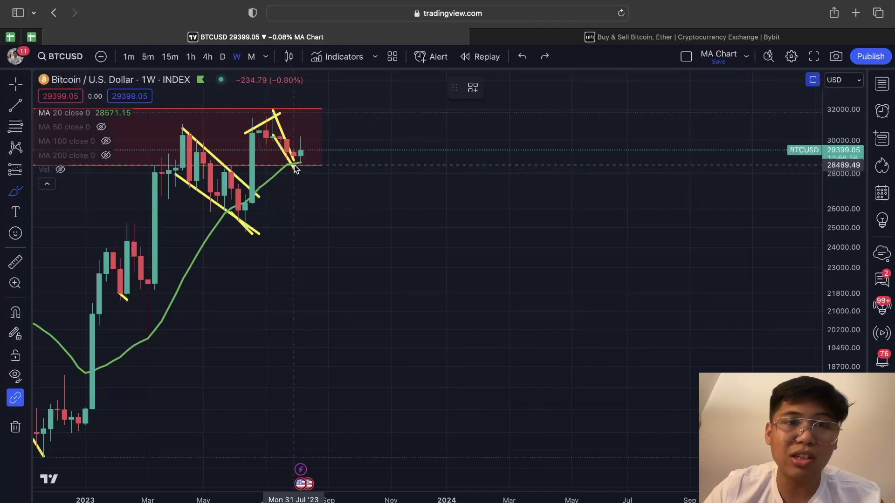
{"action": "left_click_drag", "start_coordinate": [295, 163], "coordinate": [386, 154]}
{"action": "left_click_drag", "start_coordinate": [150, 142], "coordinate": [313, 107]}
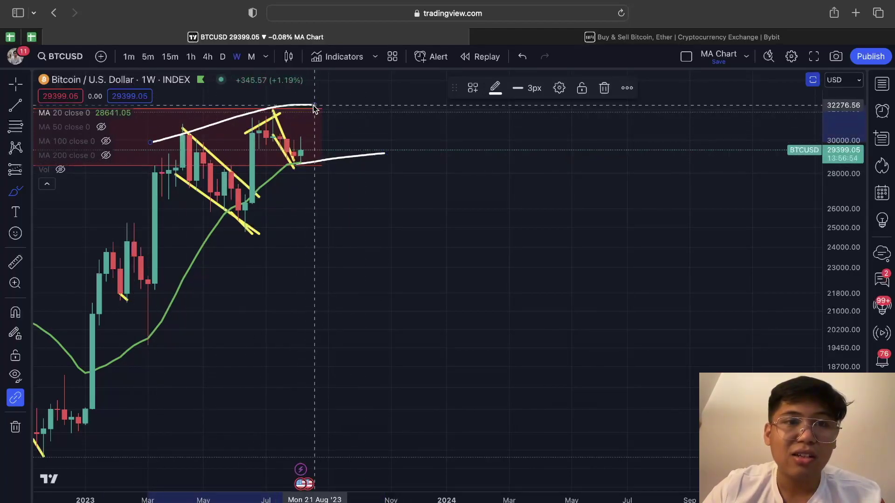
{"action": "key", "text": "super+z"}
{"action": "left_click_drag", "start_coordinate": [165, 142], "coordinate": [343, 135]}
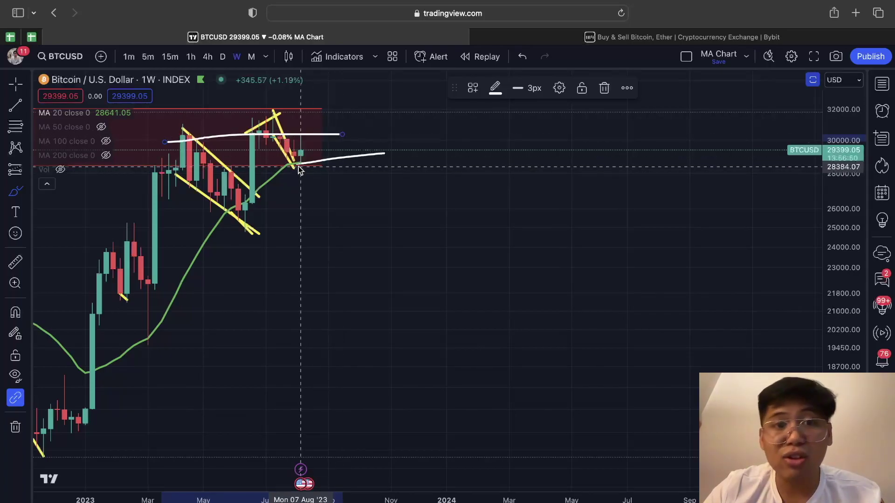
Step: Circle the latest candle and sketch a zigzag downward, then undo both
{"action": "mouse_move", "coordinate": [300, 181]}
{"action": "left_mouse_down"}
{"action": "mouse_move", "coordinate": [313, 180]}
{"action": "mouse_move", "coordinate": [288, 172]}
{"action": "mouse_move", "coordinate": [302, 164]}
{"action": "mouse_move", "coordinate": [315, 179]}
{"action": "left_mouse_up"}
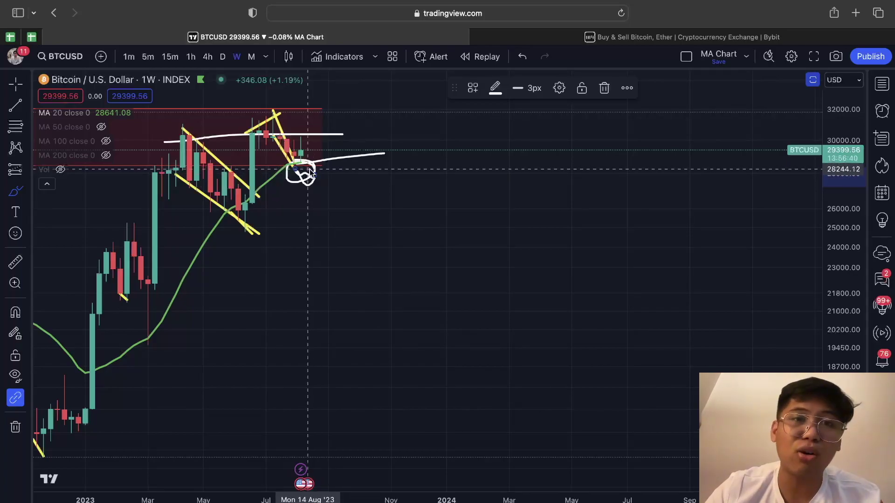
{"action": "mouse_move", "coordinate": [310, 174]}
{"action": "left_mouse_down"}
{"action": "mouse_move", "coordinate": [336, 190]}
{"action": "mouse_move", "coordinate": [392, 260]}
{"action": "mouse_move", "coordinate": [396, 240]}
{"action": "left_mouse_up"}
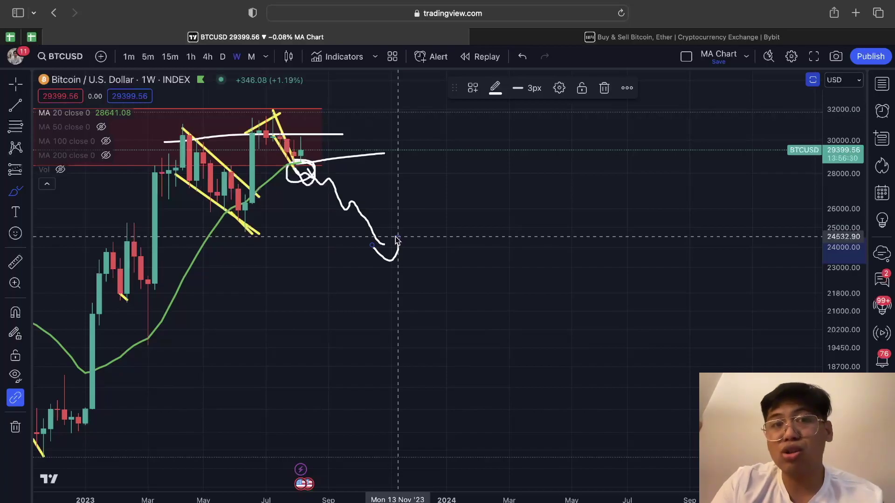
{"action": "key", "text": "super+z"}
{"action": "key", "text": "super+z"}
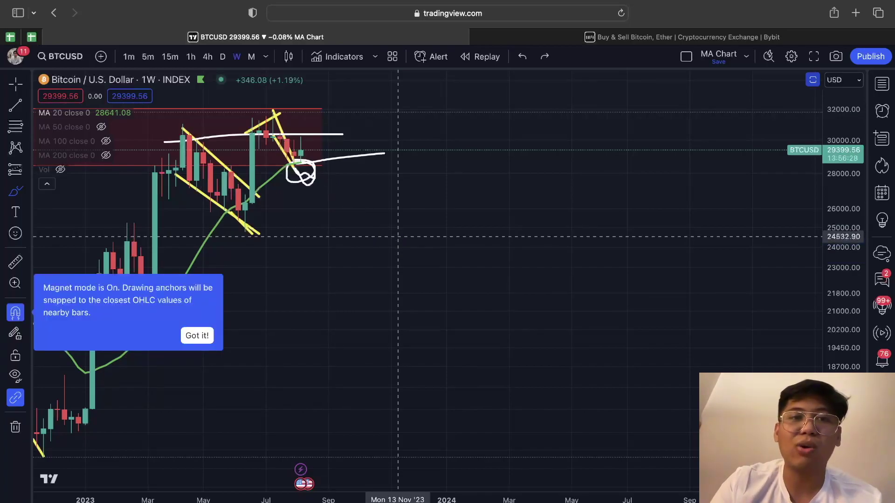
{"action": "key", "text": "super+z"}
{"action": "key", "text": "super+z"}
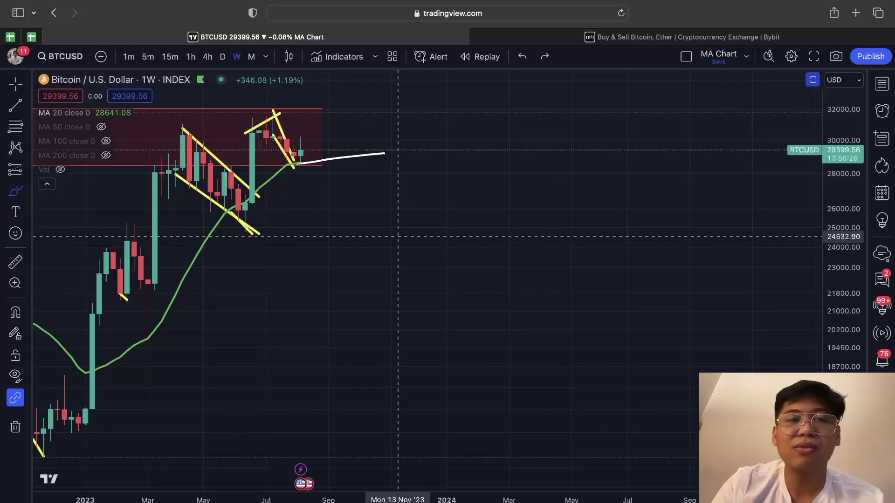
{"action": "scroll", "coordinate": [397, 237], "scroll_direction": "down", "scroll_amount": 10}
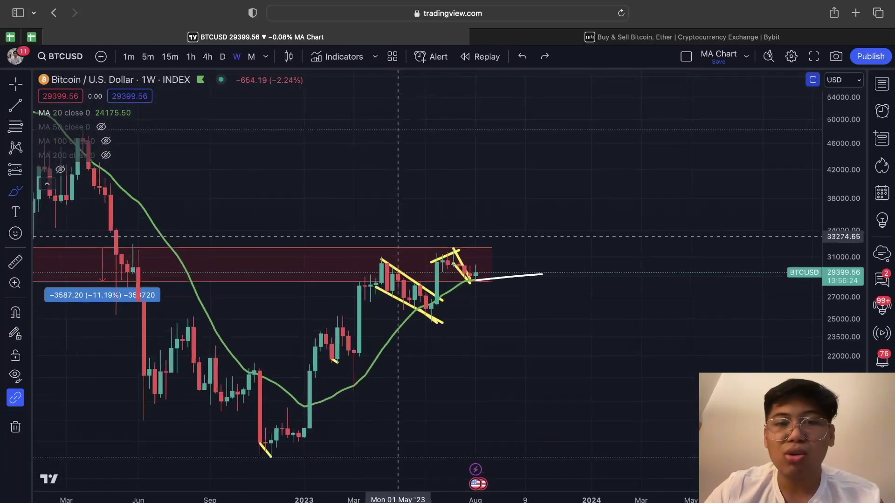
Step: Switch to daily candles and draw a yellow trend line rising from the December 2022 low
{"action": "left_click", "coordinate": [222, 57]}
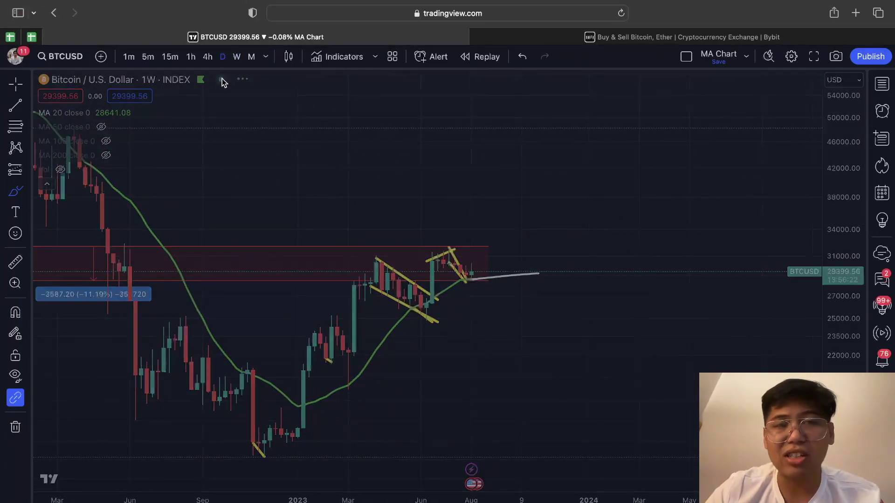
{"action": "scroll", "coordinate": [240, 145], "scroll_direction": "down", "scroll_amount": 6}
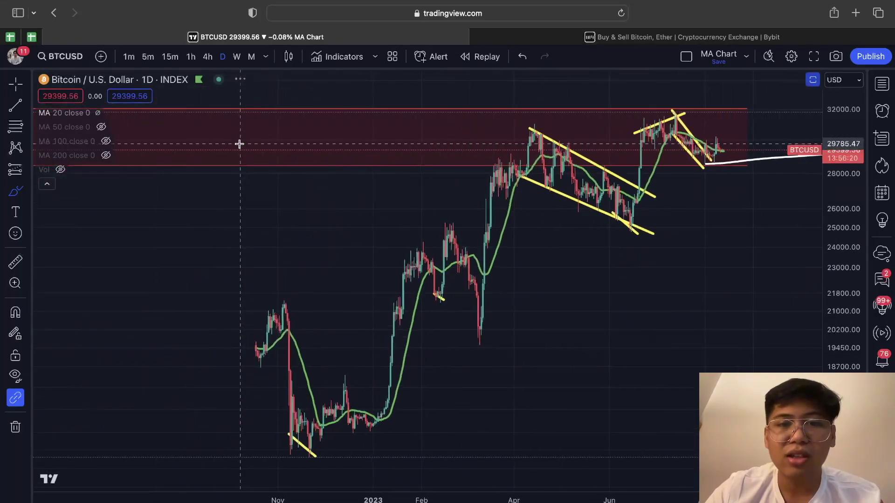
{"action": "scroll", "coordinate": [240, 147], "scroll_direction": "down", "scroll_amount": 2}
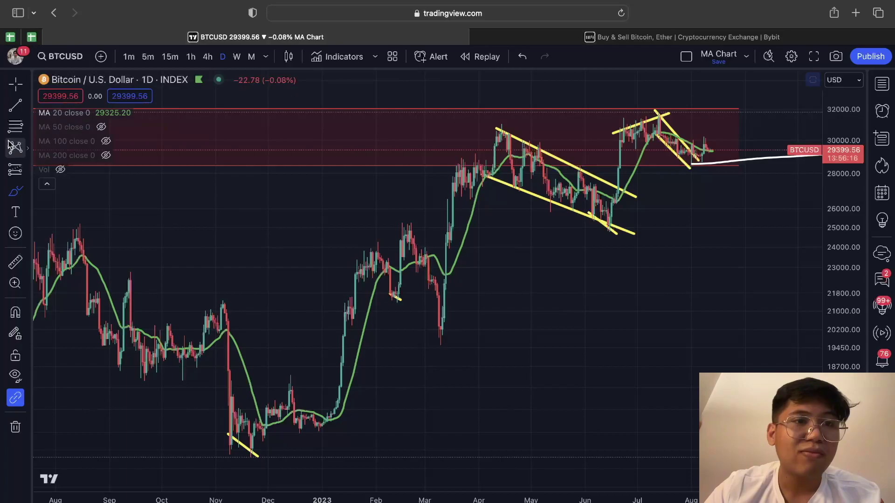
{"action": "left_click", "coordinate": [20, 111]}
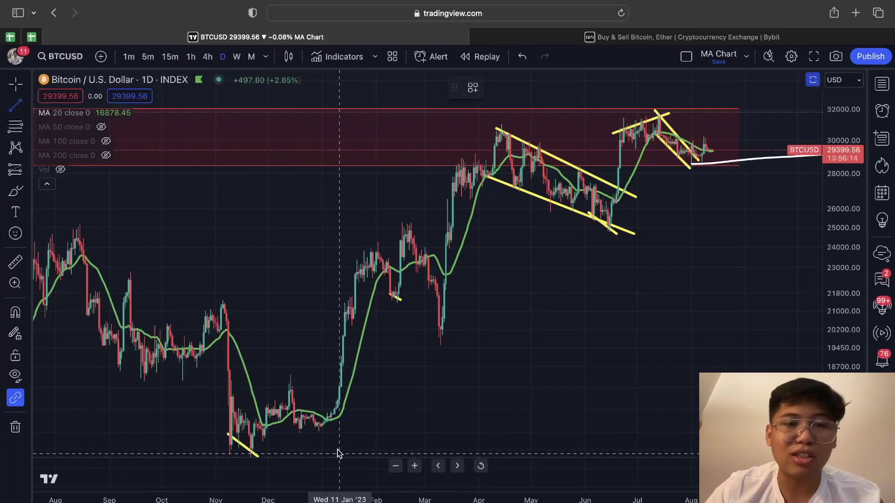
{"action": "left_click", "coordinate": [310, 434]}
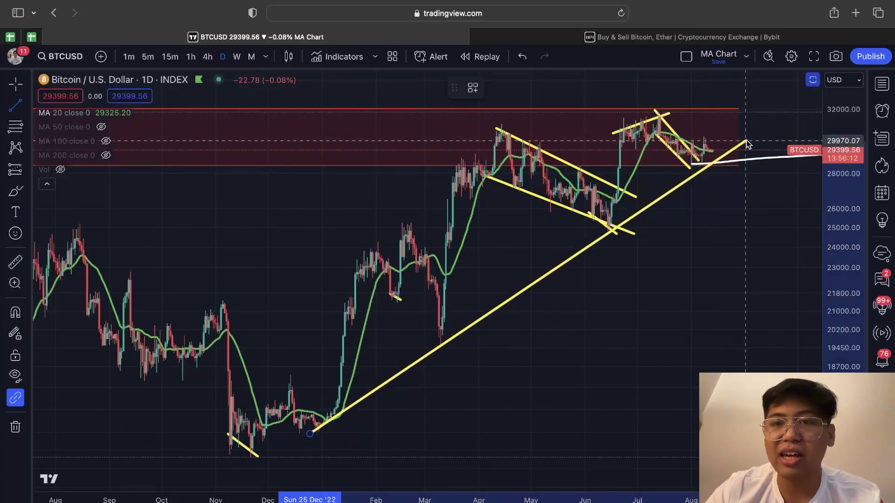
{"action": "left_click", "coordinate": [764, 114]}
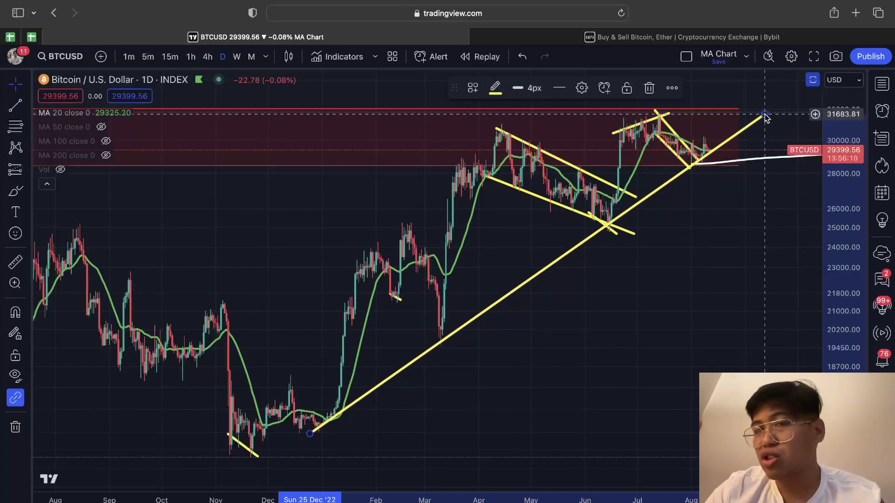
{"action": "scroll", "coordinate": [352, 340], "scroll_direction": "right", "scroll_amount": 5}
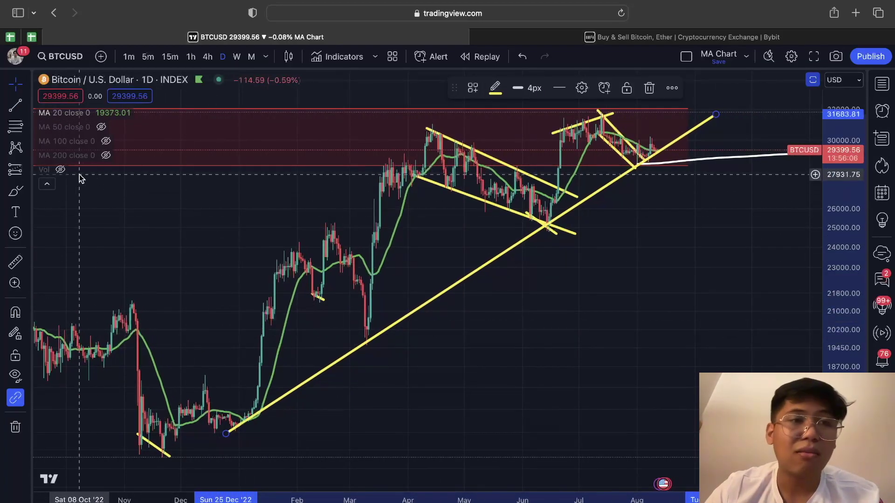
Step: Hide the MA 20 and sketch a white falling path from the latest candle toward 22,500
{"action": "left_click", "coordinate": [101, 112]}
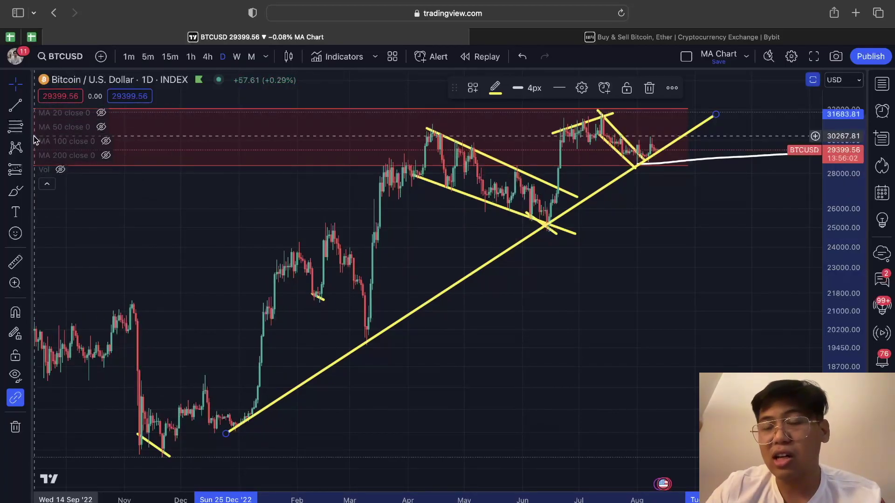
{"action": "left_click", "coordinate": [15, 191]}
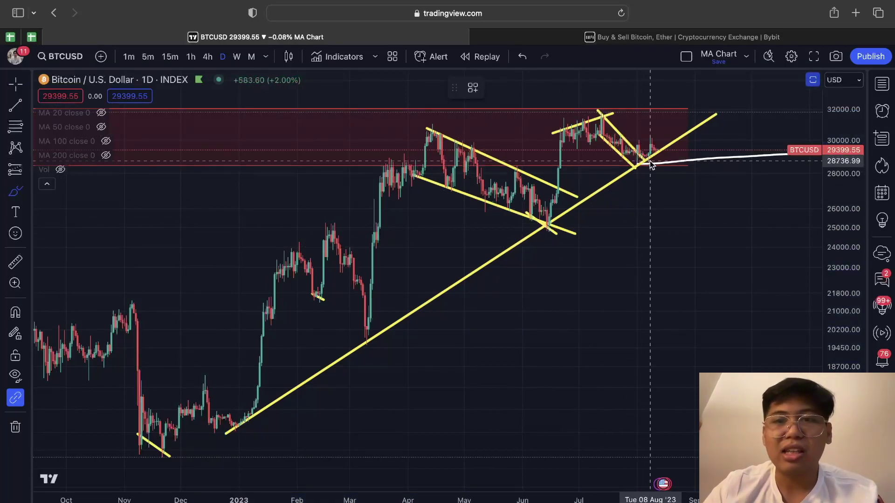
{"action": "mouse_move", "coordinate": [655, 151]}
{"action": "left_mouse_down"}
{"action": "mouse_move", "coordinate": [678, 163]}
{"action": "mouse_move", "coordinate": [762, 279]}
{"action": "left_mouse_up"}
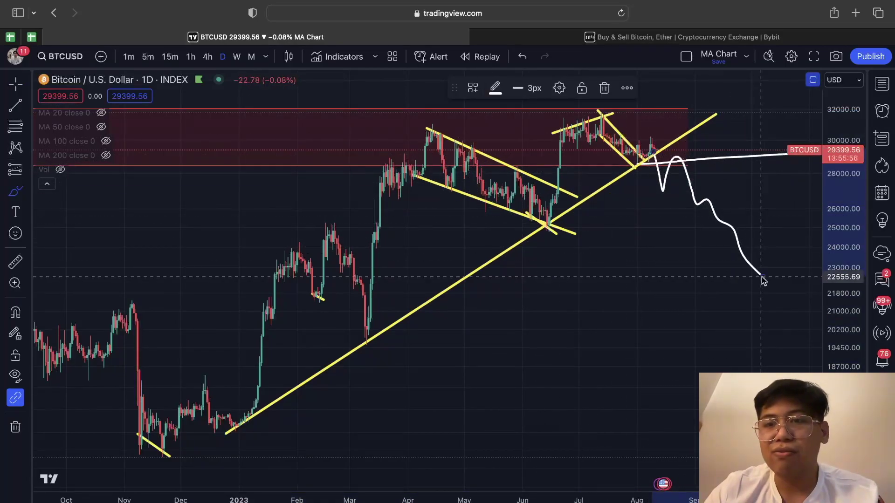
Step: Hook the white brush path up from about 21,800 toward 23,600, then briefly check the Bybit tab
{"action": "scroll", "coordinate": [759, 279], "scroll_direction": "right", "scroll_amount": 5}
{"action": "left_click_drag", "start_coordinate": [654, 277], "coordinate": [718, 257]}
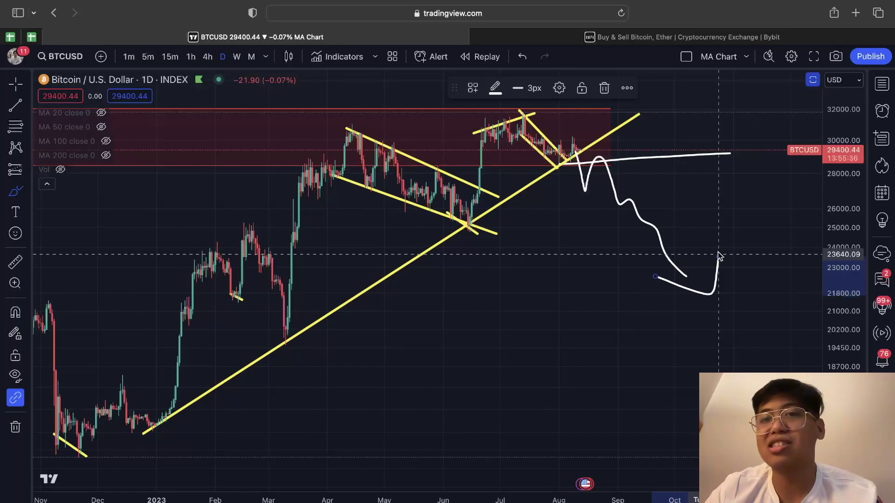
{"action": "left_click", "coordinate": [750, 39]}
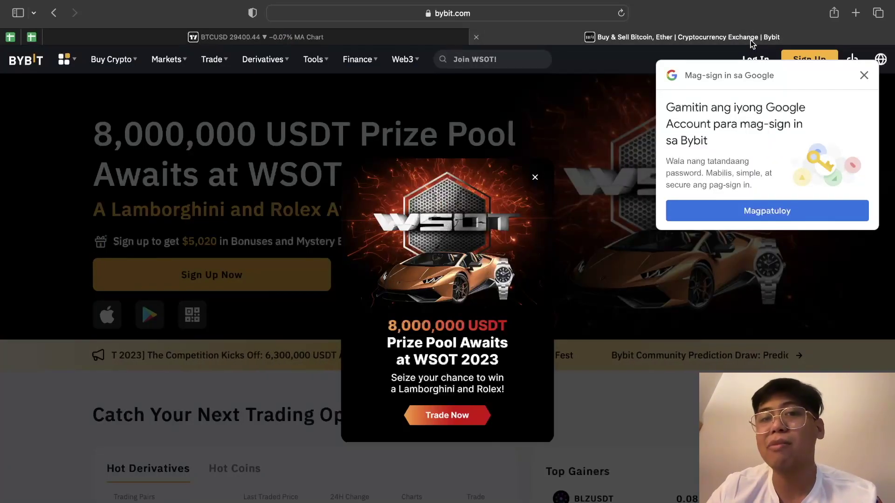
{"action": "left_click", "coordinate": [390, 41]}
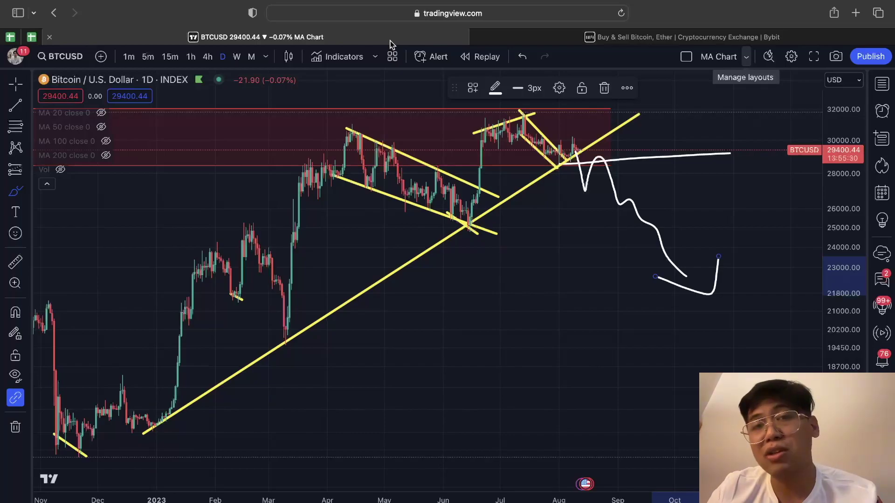